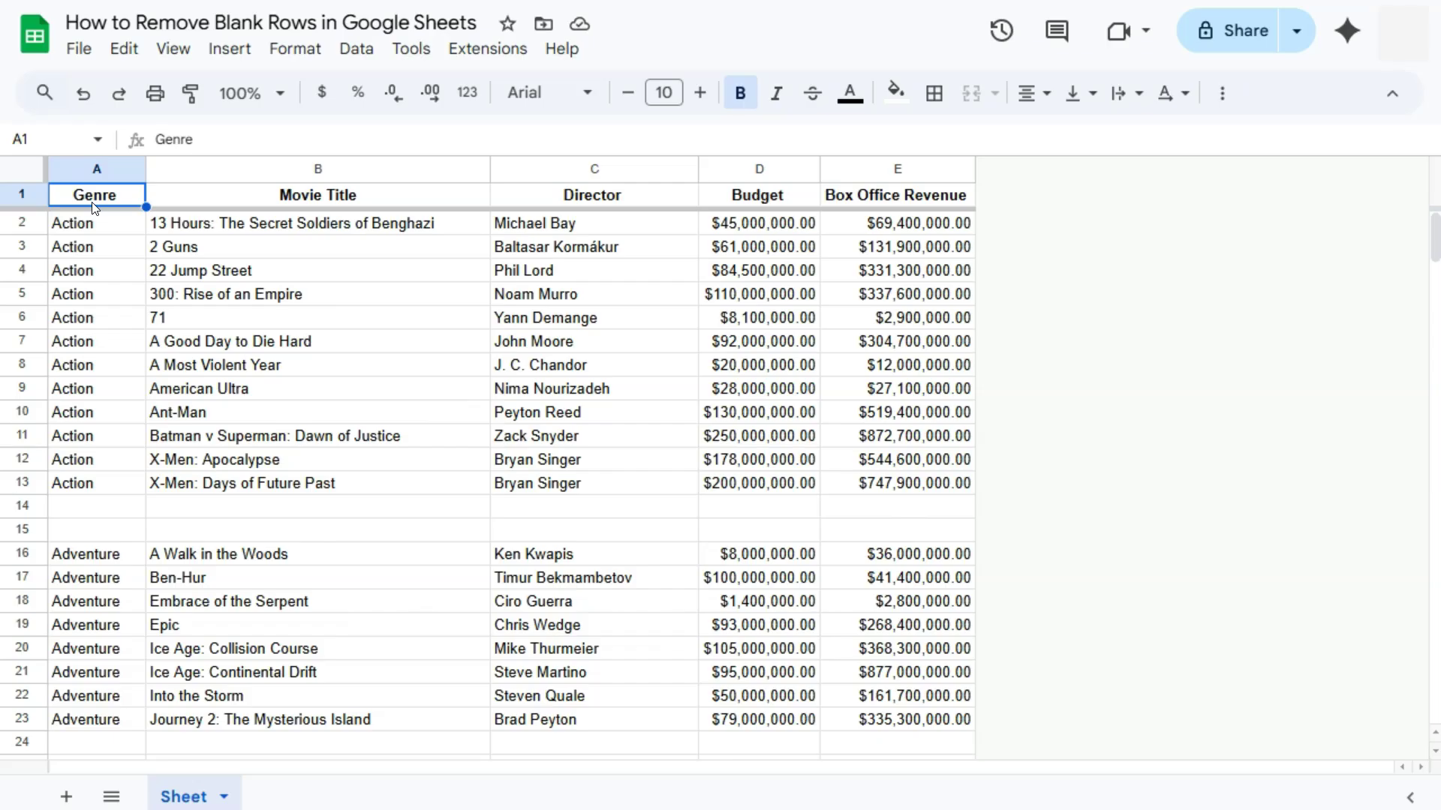
Step: Delete blank rows 14, 15, 24 and 25 between the Action, Adventure and Biography groups
left_click(23, 505)
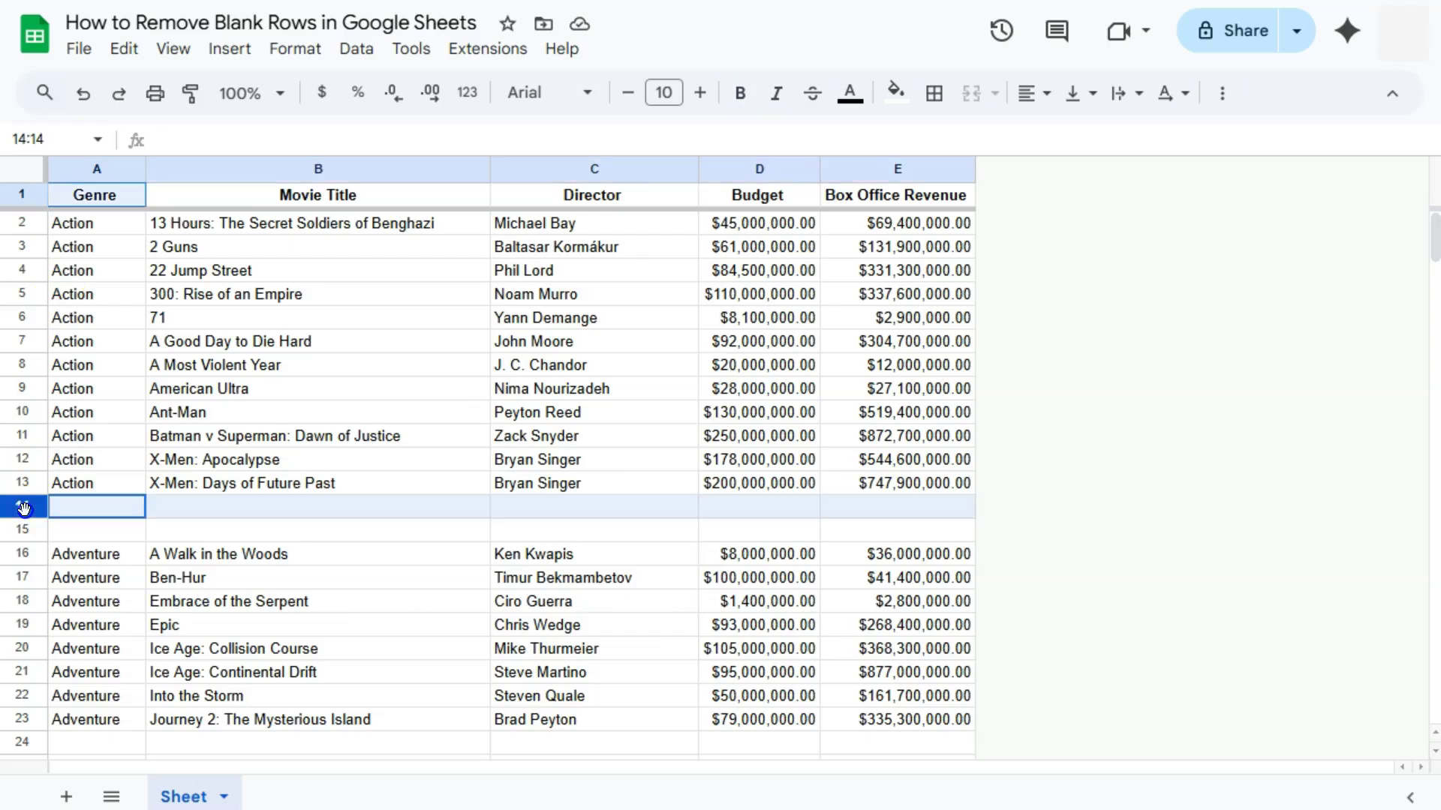
left_click(23, 531, "ctrl")
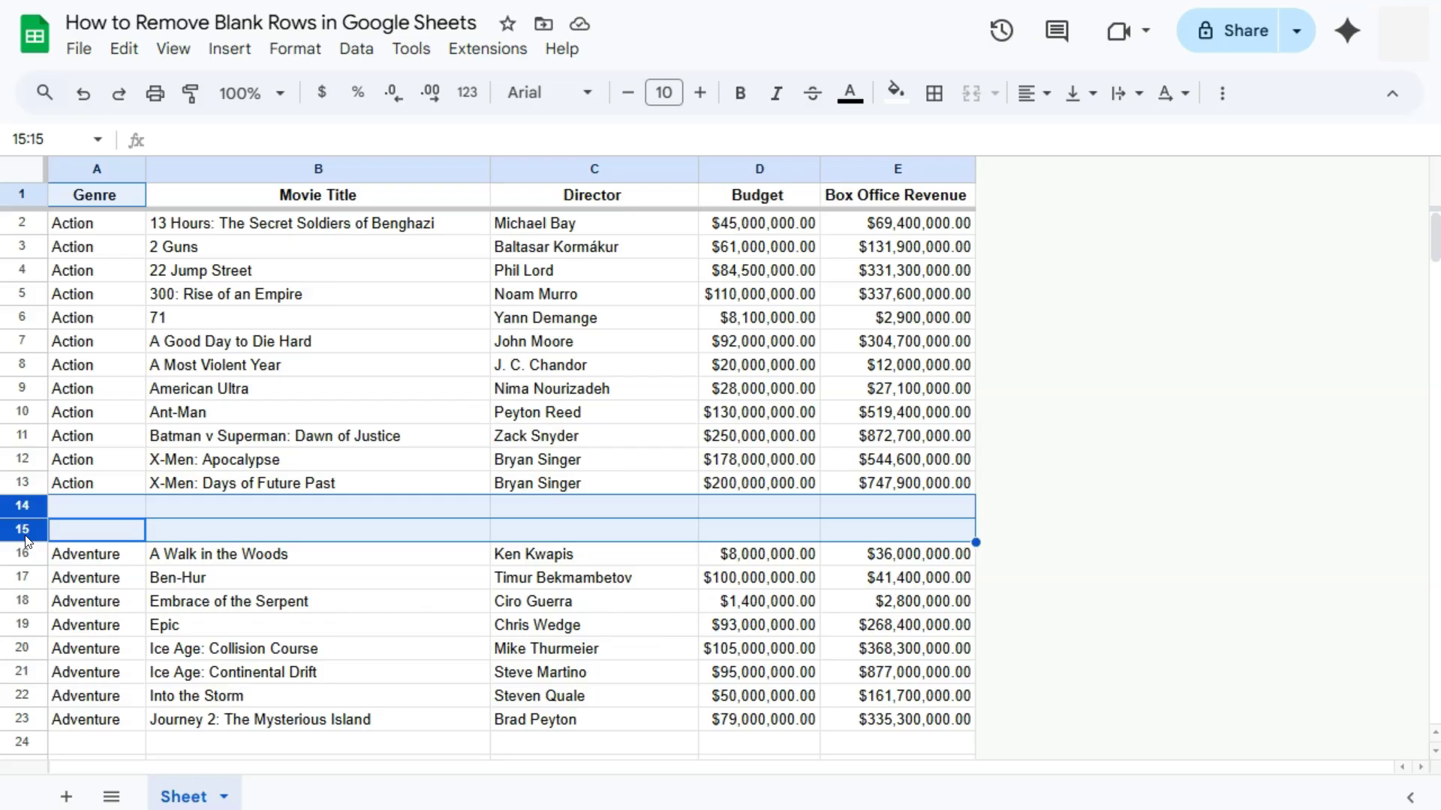
scroll(26, 540, "down", 2)
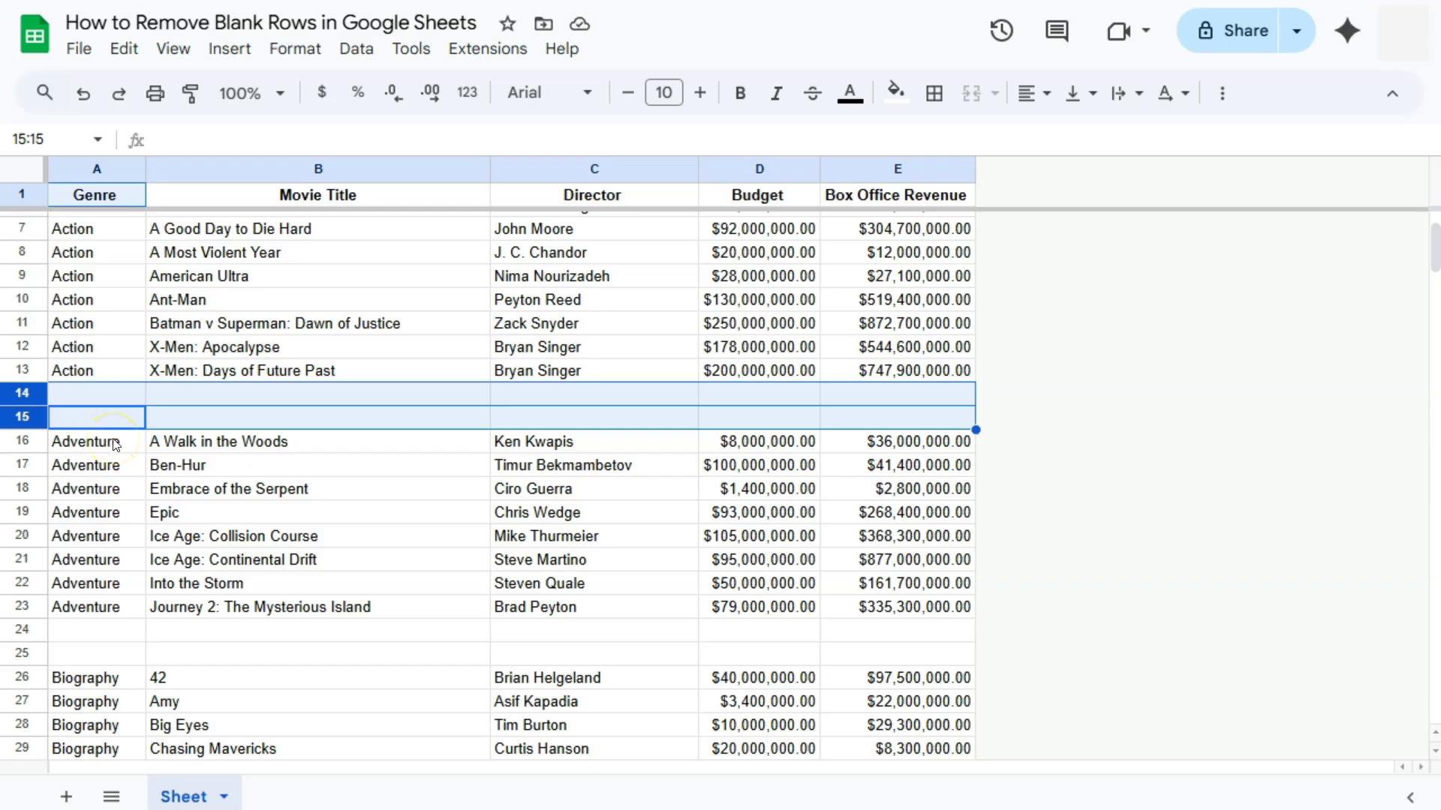
scroll(115, 445, "up", 2)
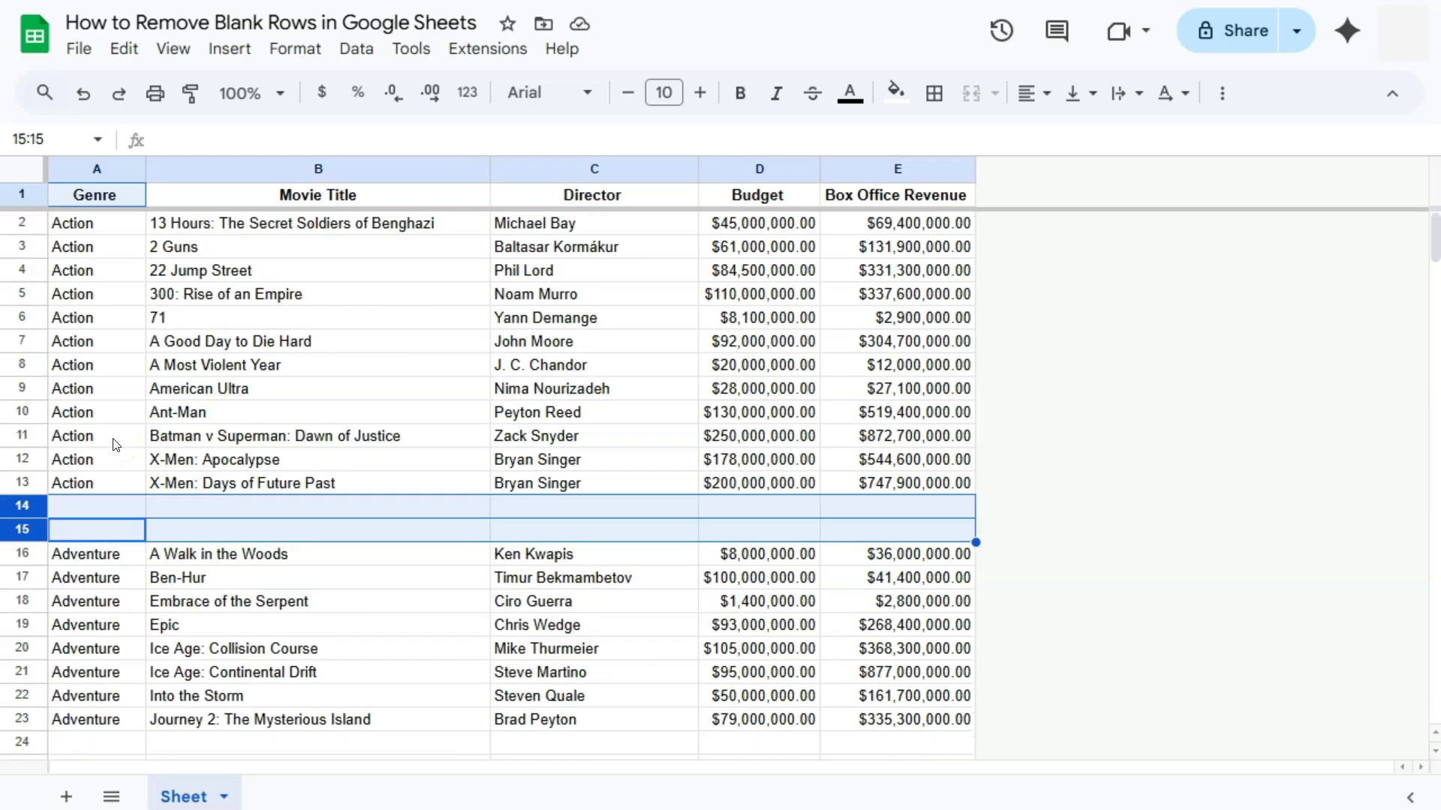
scroll(116, 445, "down", 2)
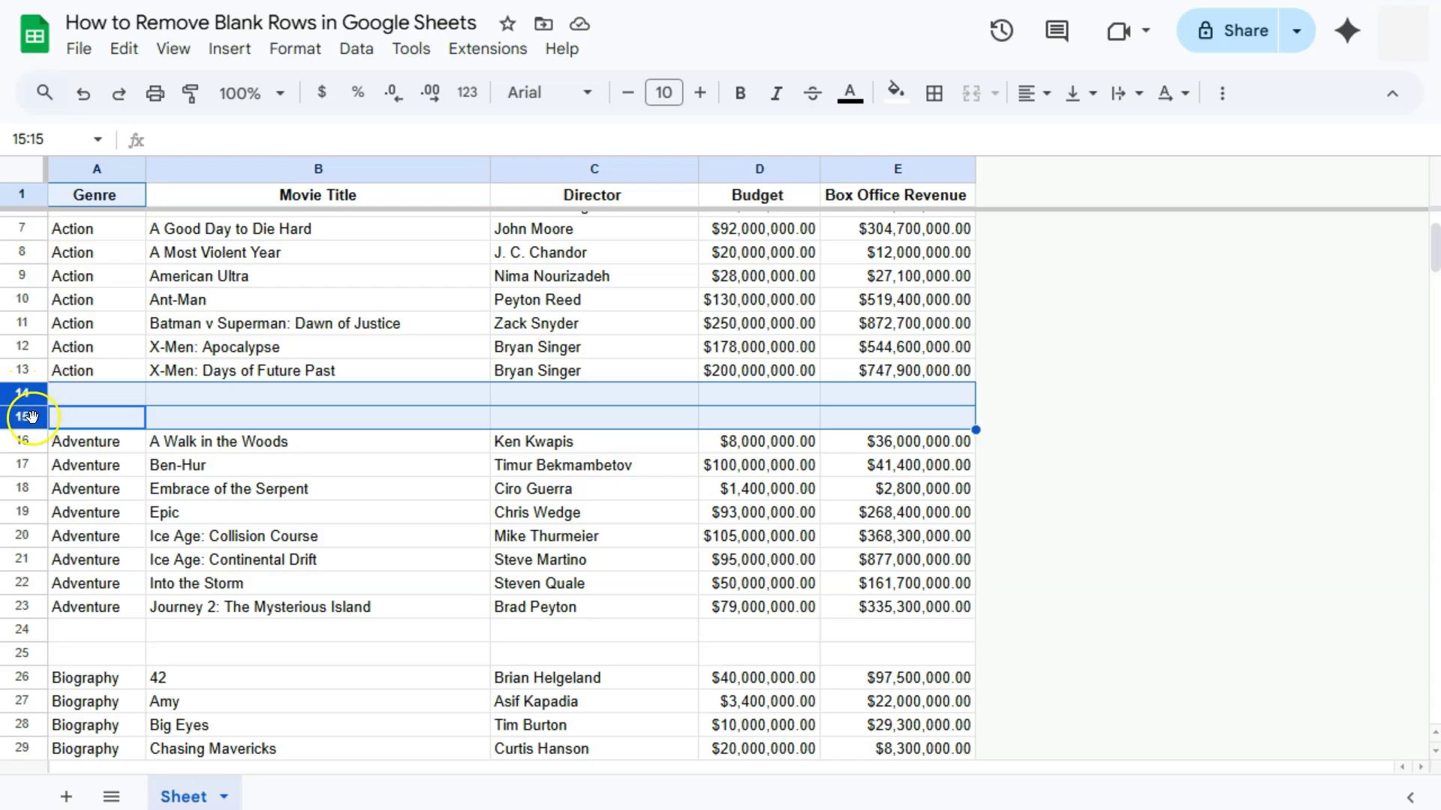
left_click(27, 631, "ctrl")
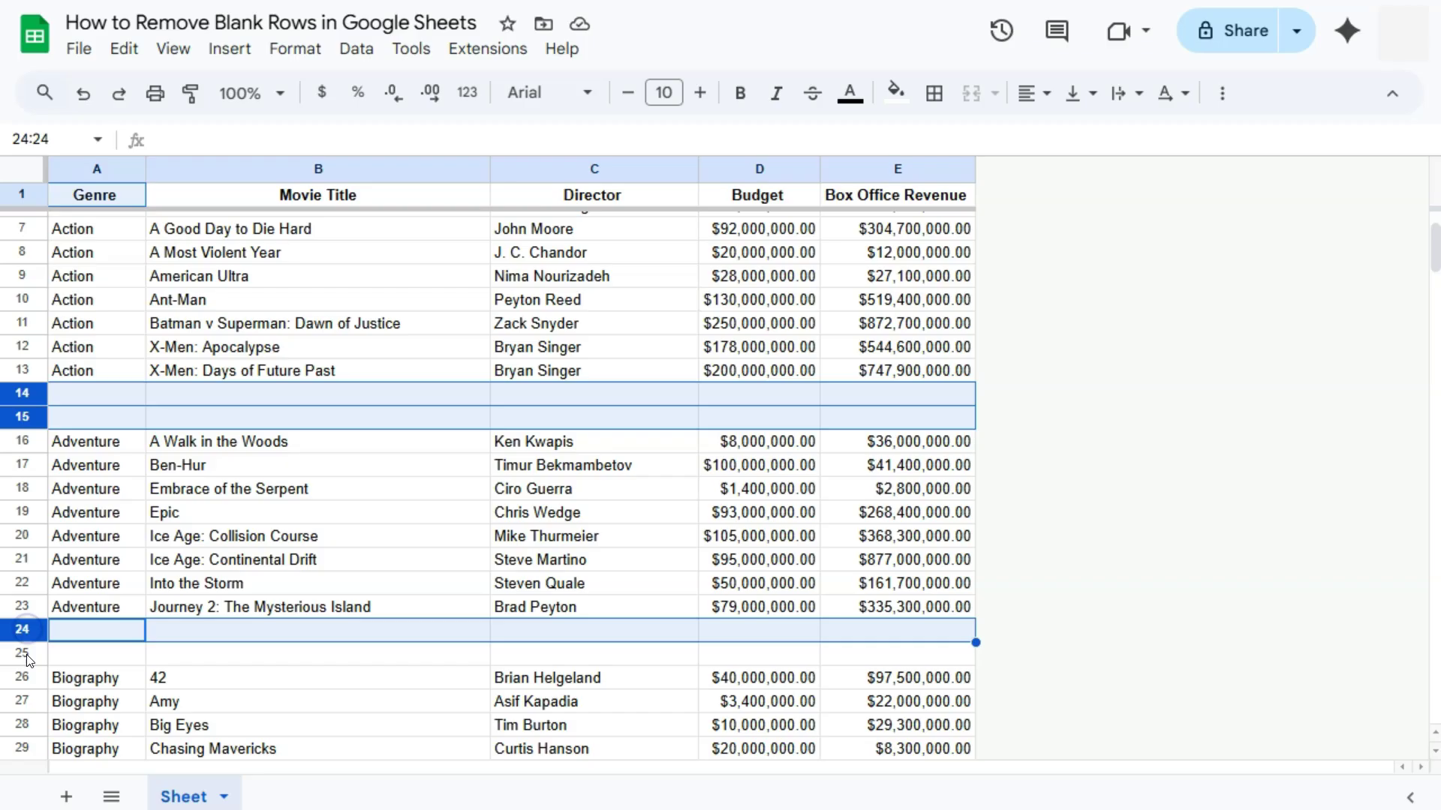
left_click(24, 653, "ctrl")
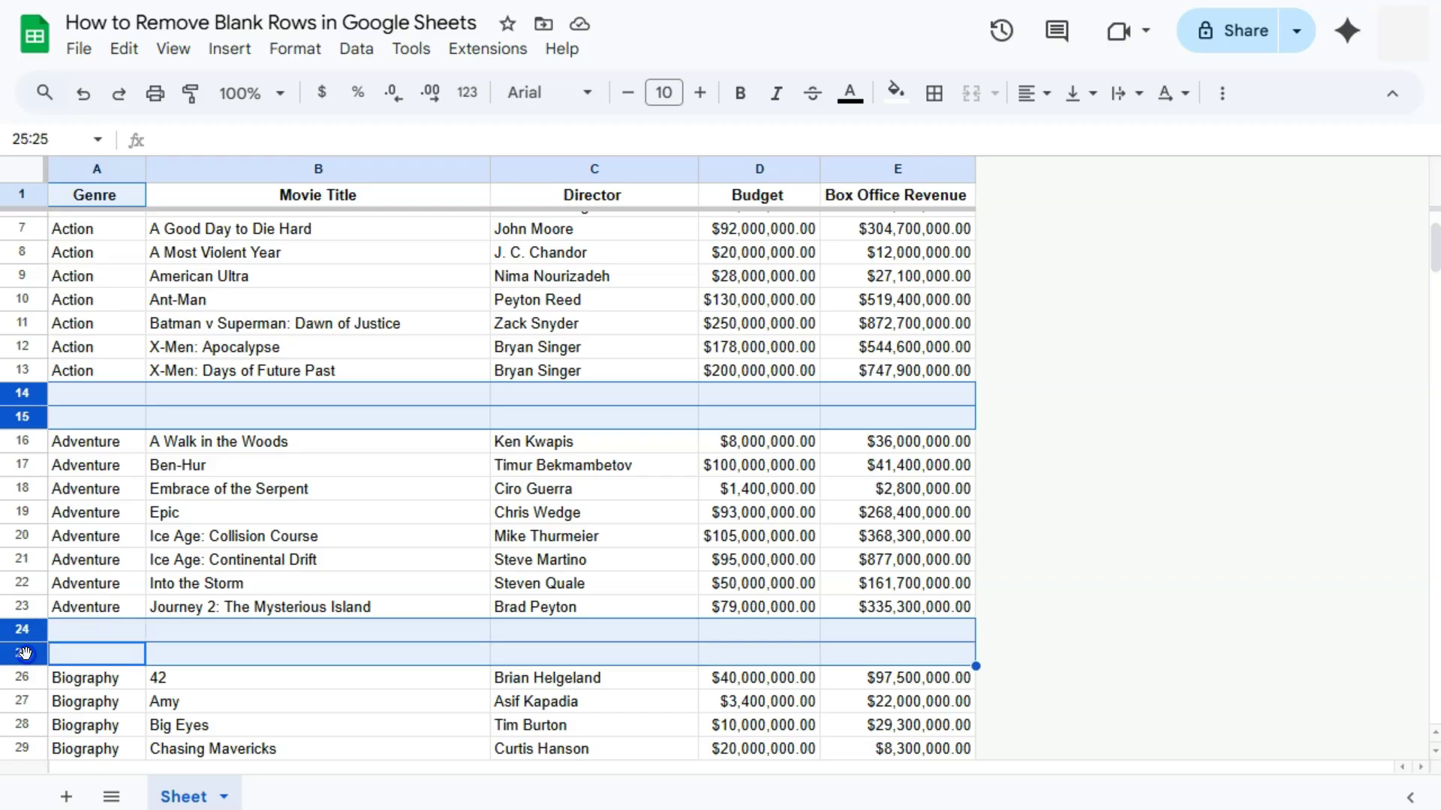
right_click(22, 405)
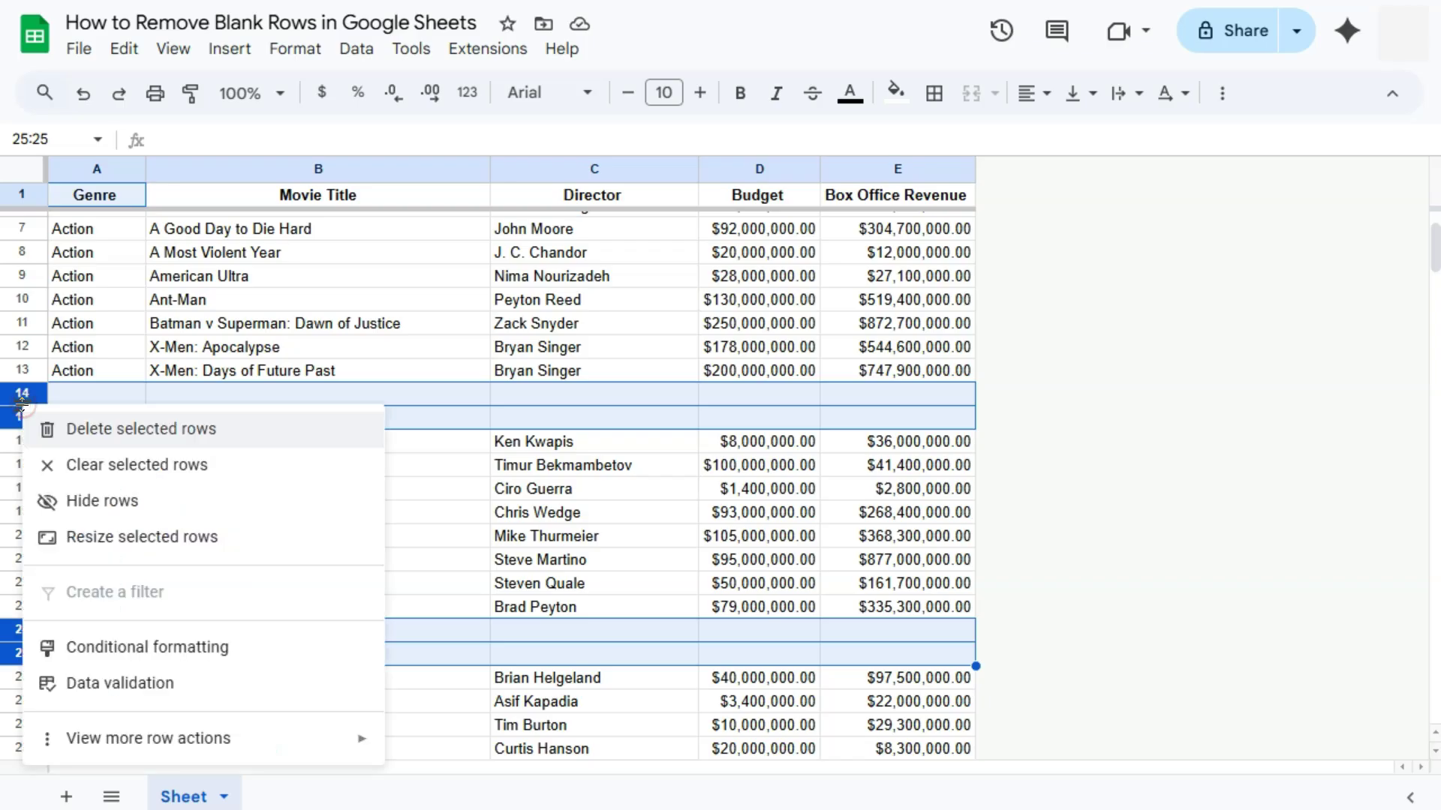
left_click(94, 445)
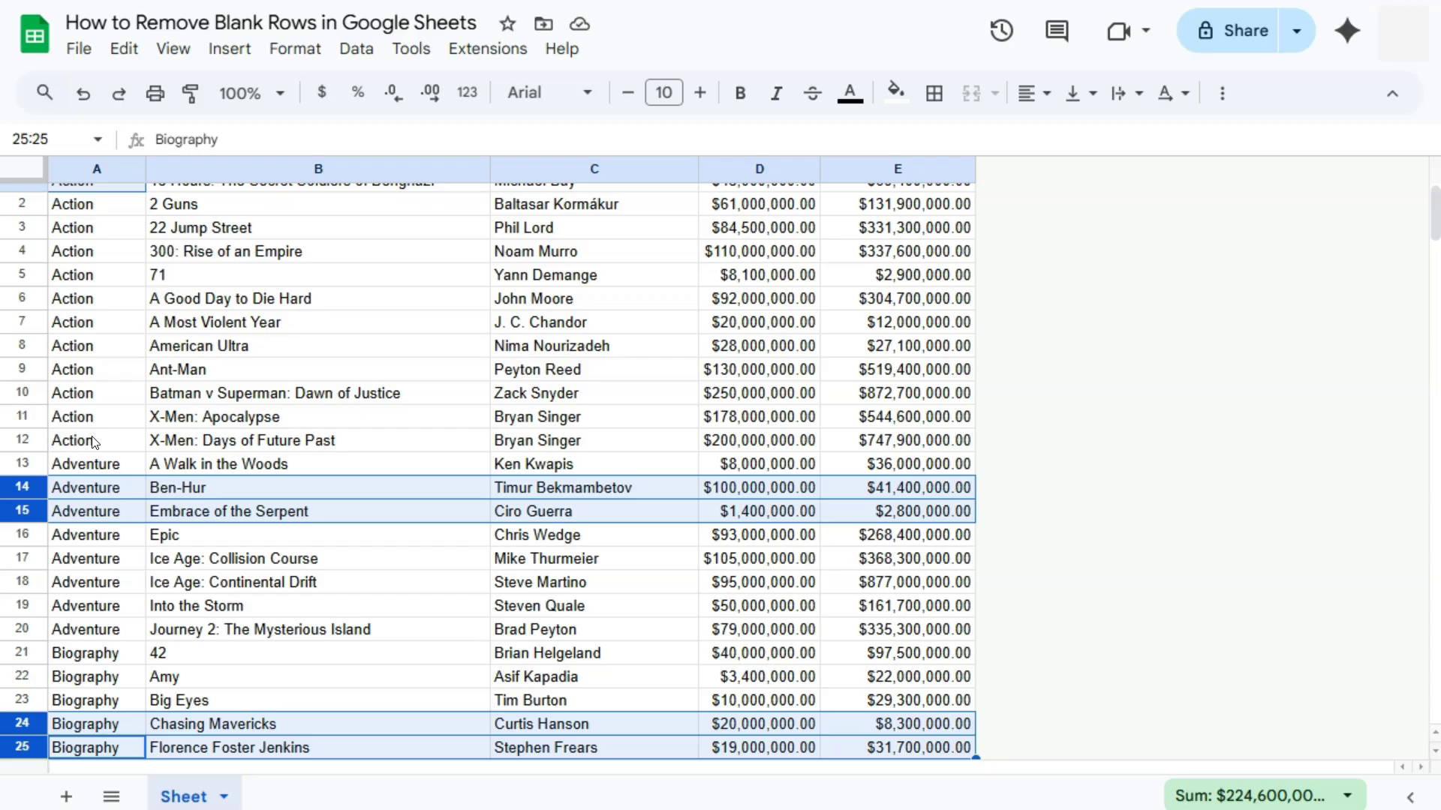
Step: Undo the row deletion so blank rows 14 and 15 return, then move to the Movie Title header
left_click(120, 203)
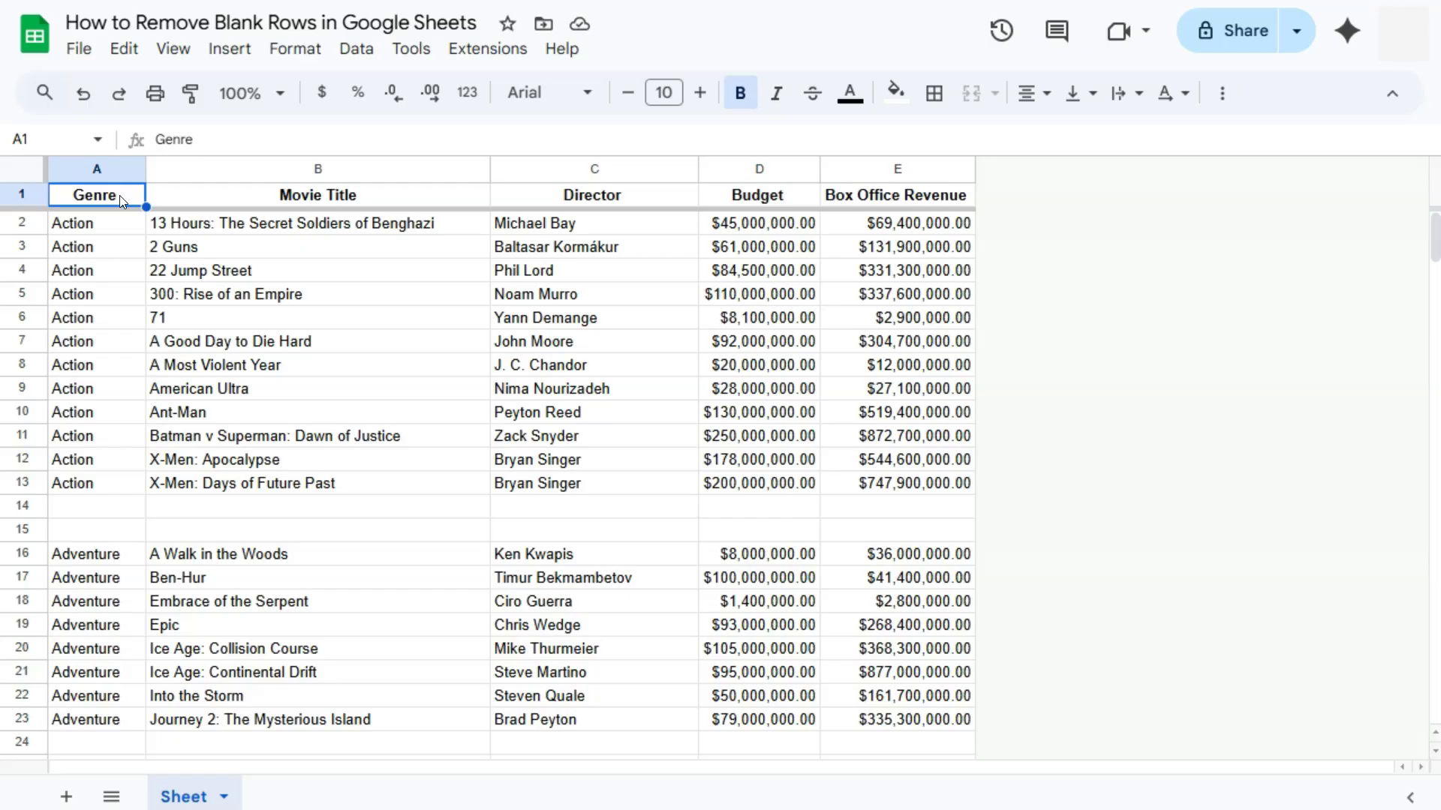
key("Tab")
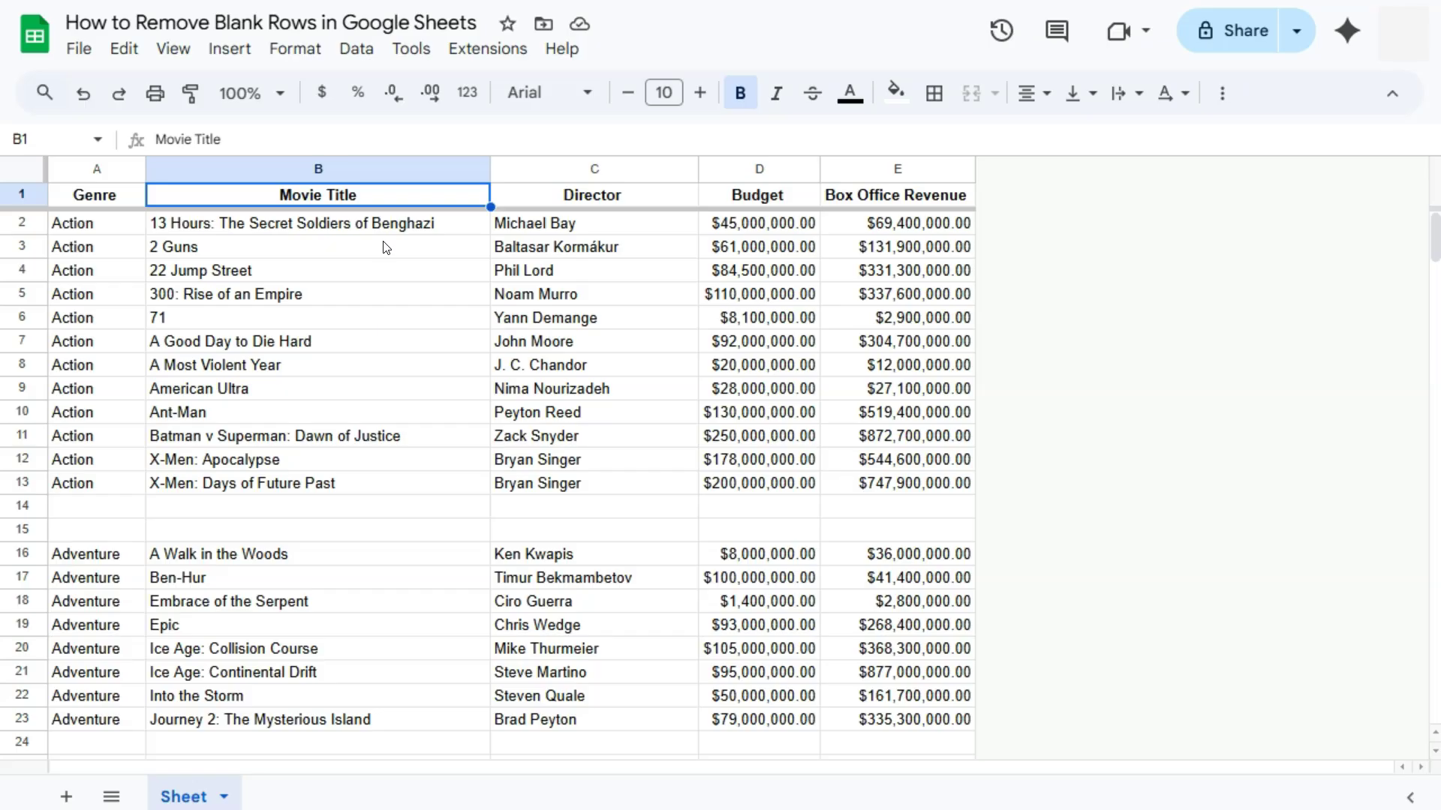
Step: Sort the entire sheet A to Z by column B, Movie Title
left_click(375, 171)
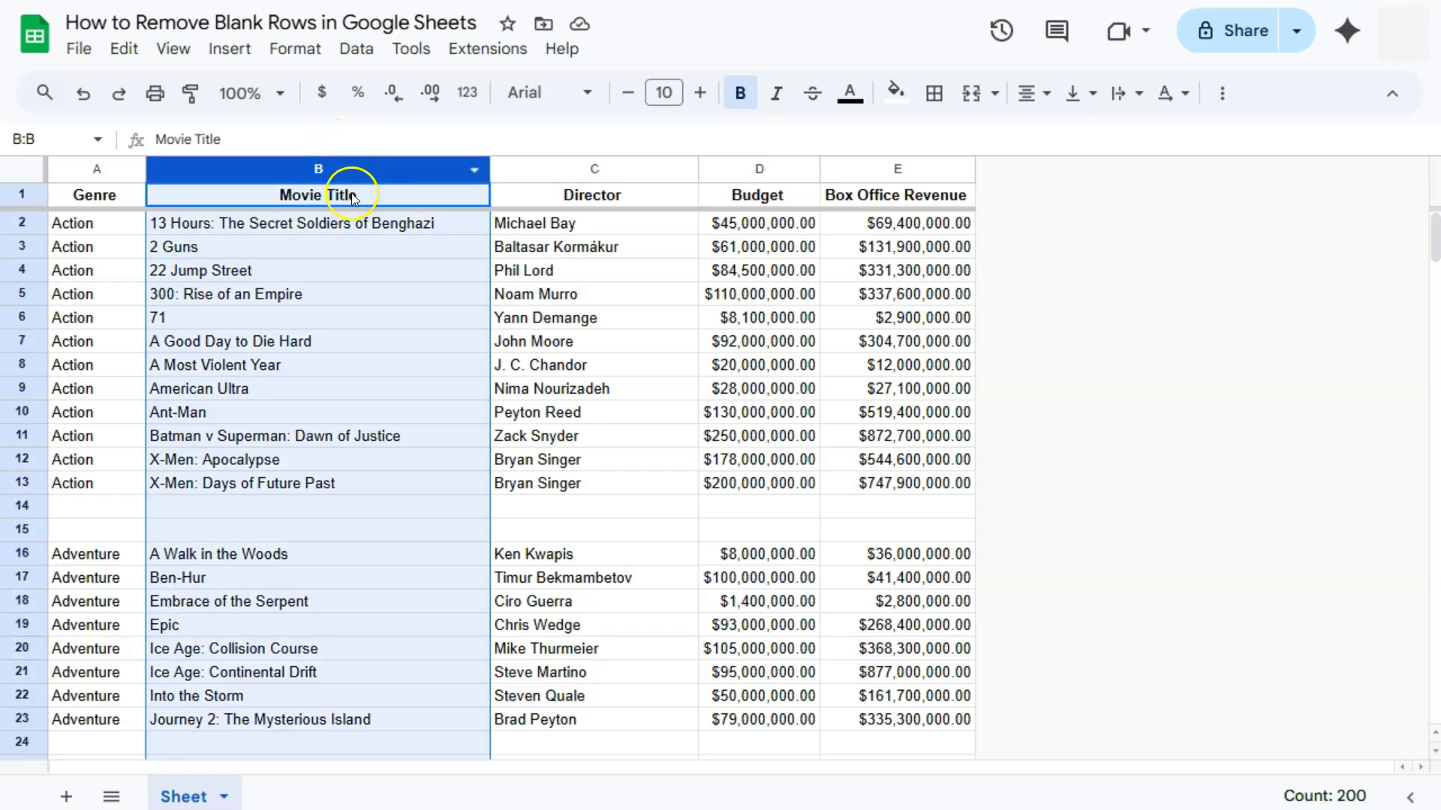
left_click(476, 174)
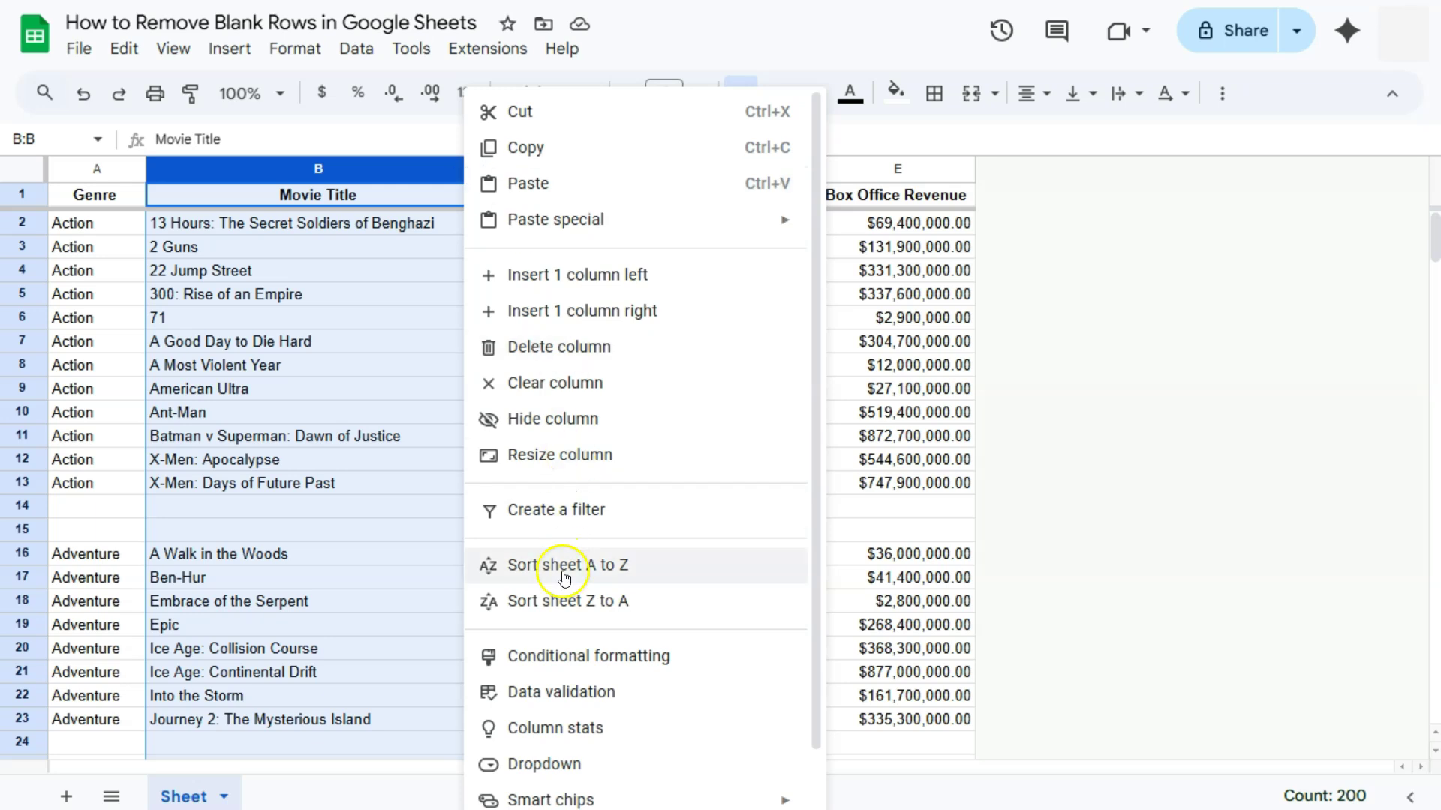
left_click(542, 578)
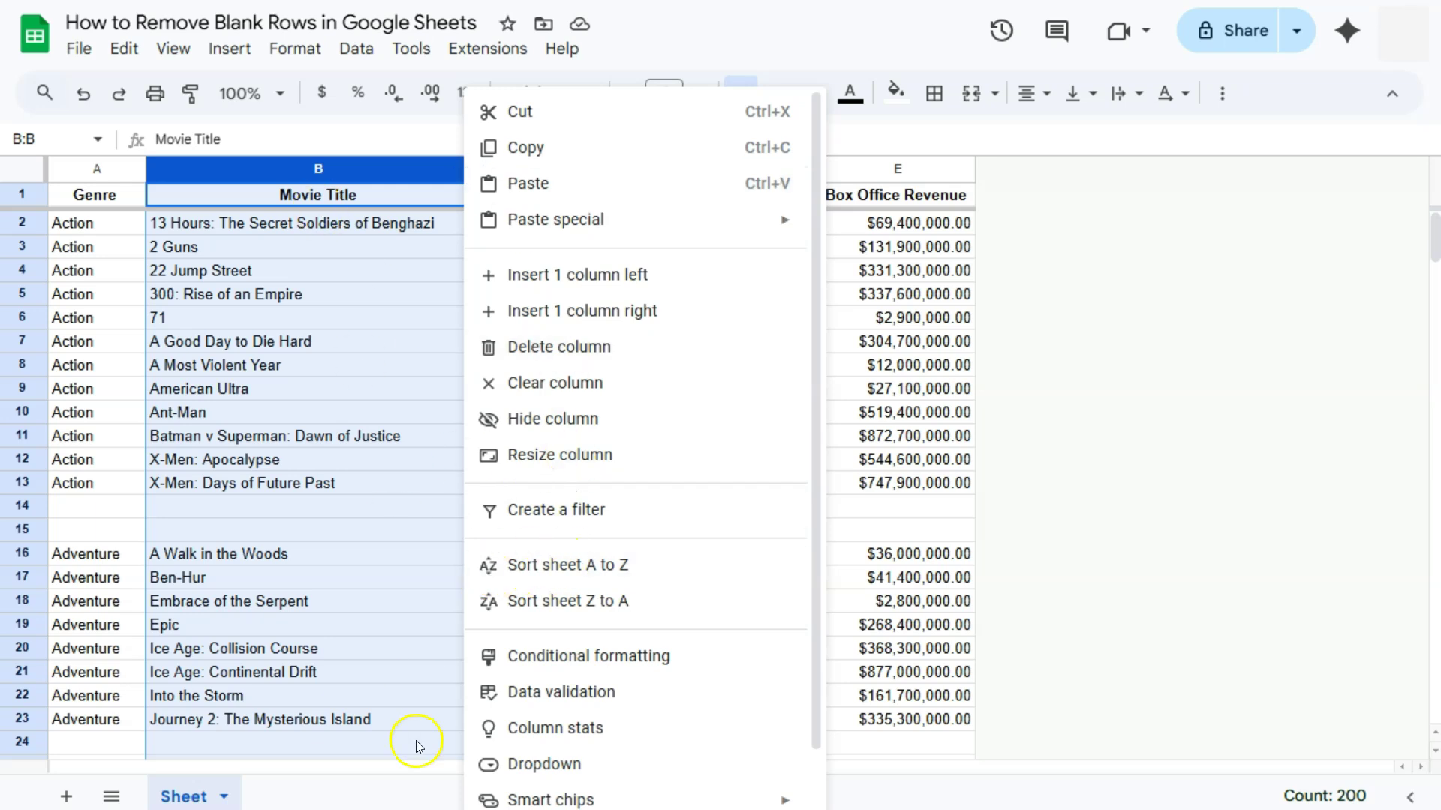
left_click(547, 569)
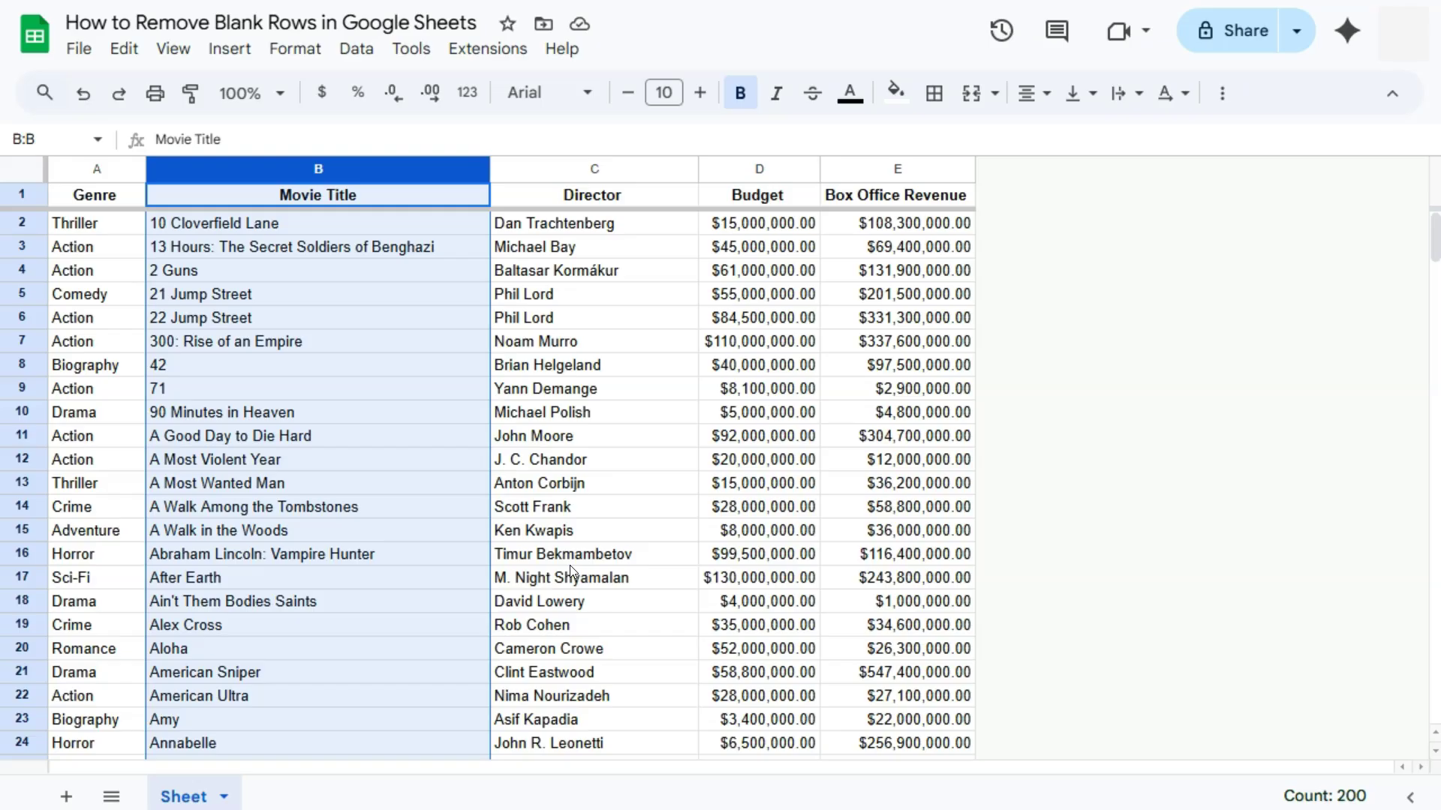
Step: Delete the 30 trailing blank rows 201–230 collected below Zoolander 2
left_click_drag(1433, 232, 1435, 672)
left_click(23, 246)
left_click(99, 252)
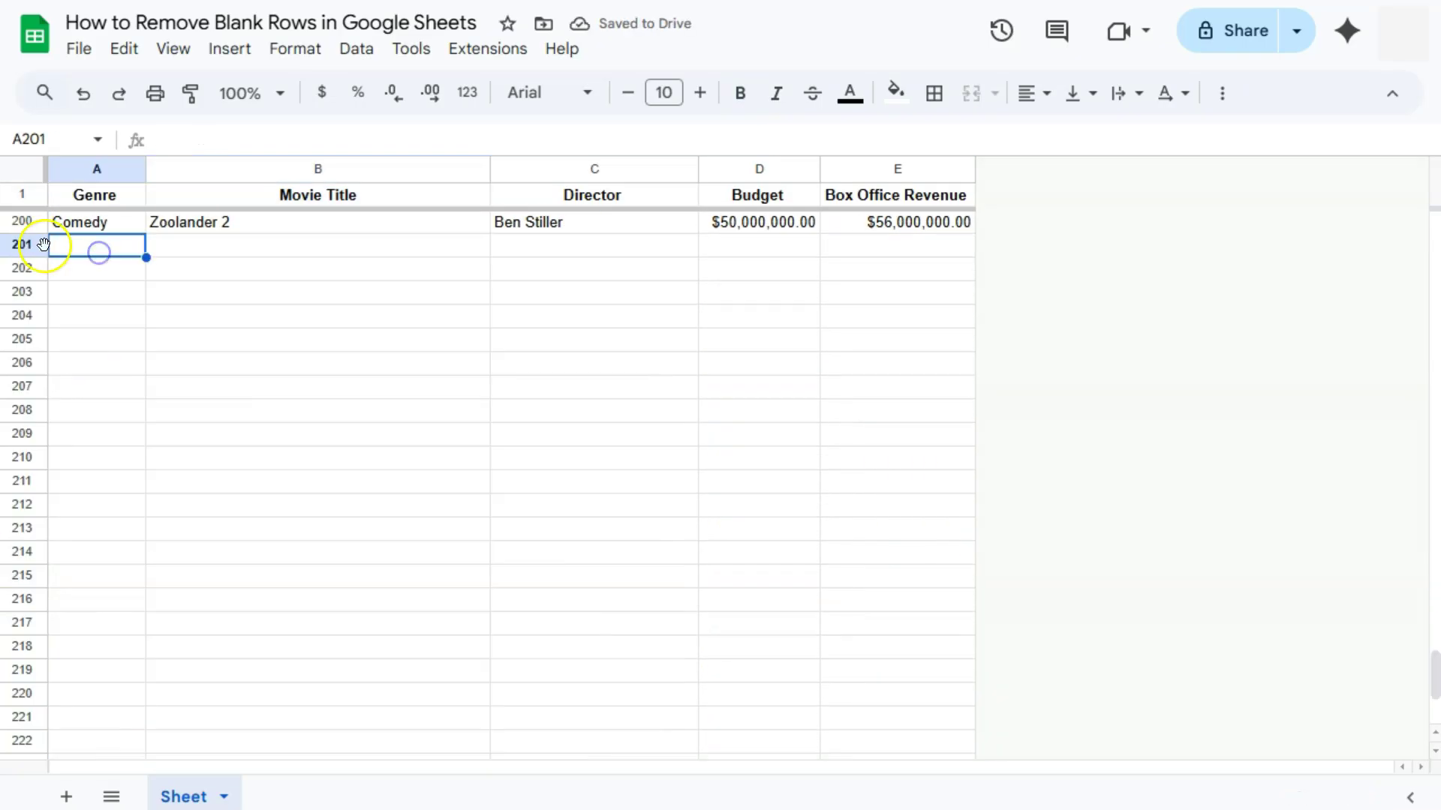
left_click_drag(43, 244, 23, 688)
right_click(73, 392)
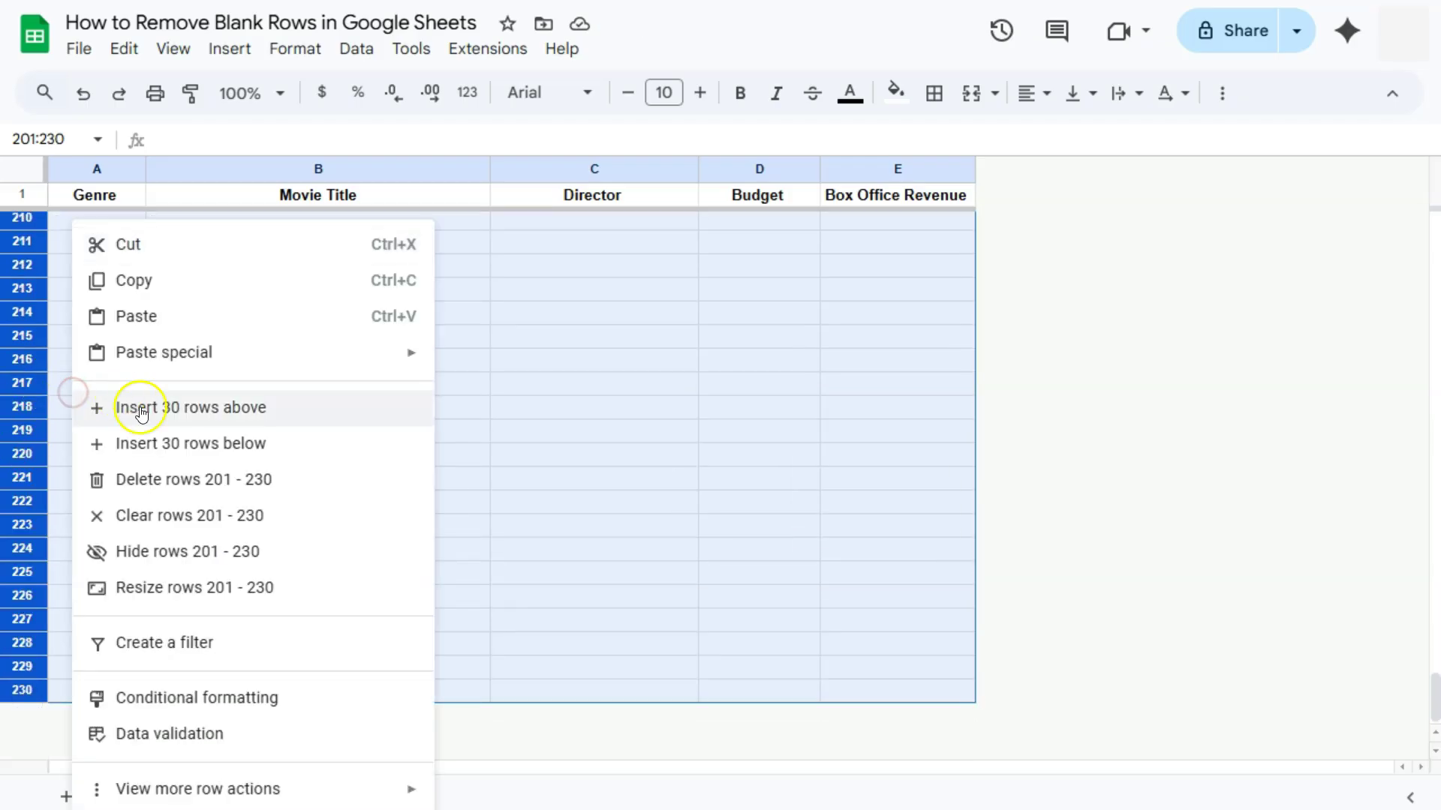
left_click(165, 492)
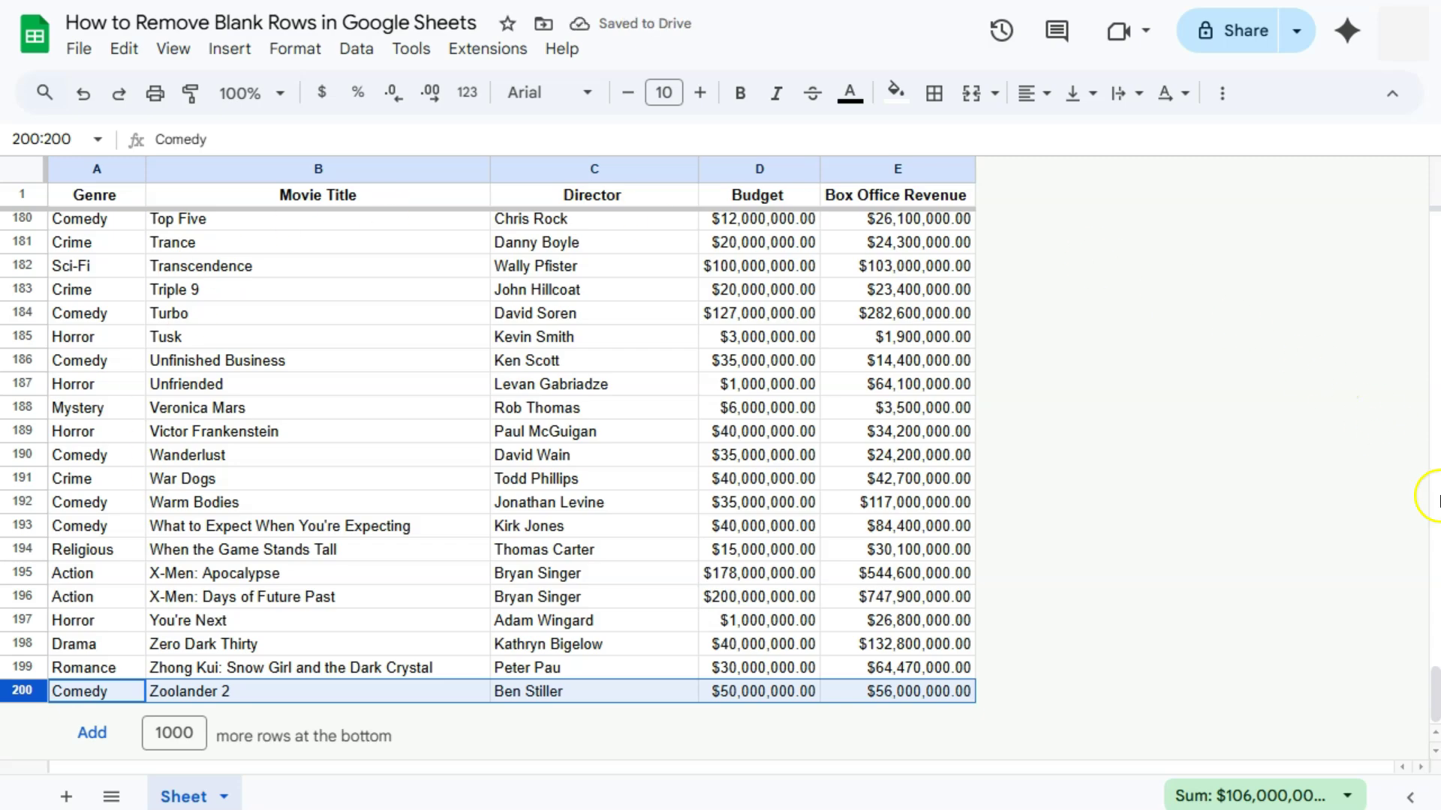
left_click_drag(1433, 694, 1424, 216)
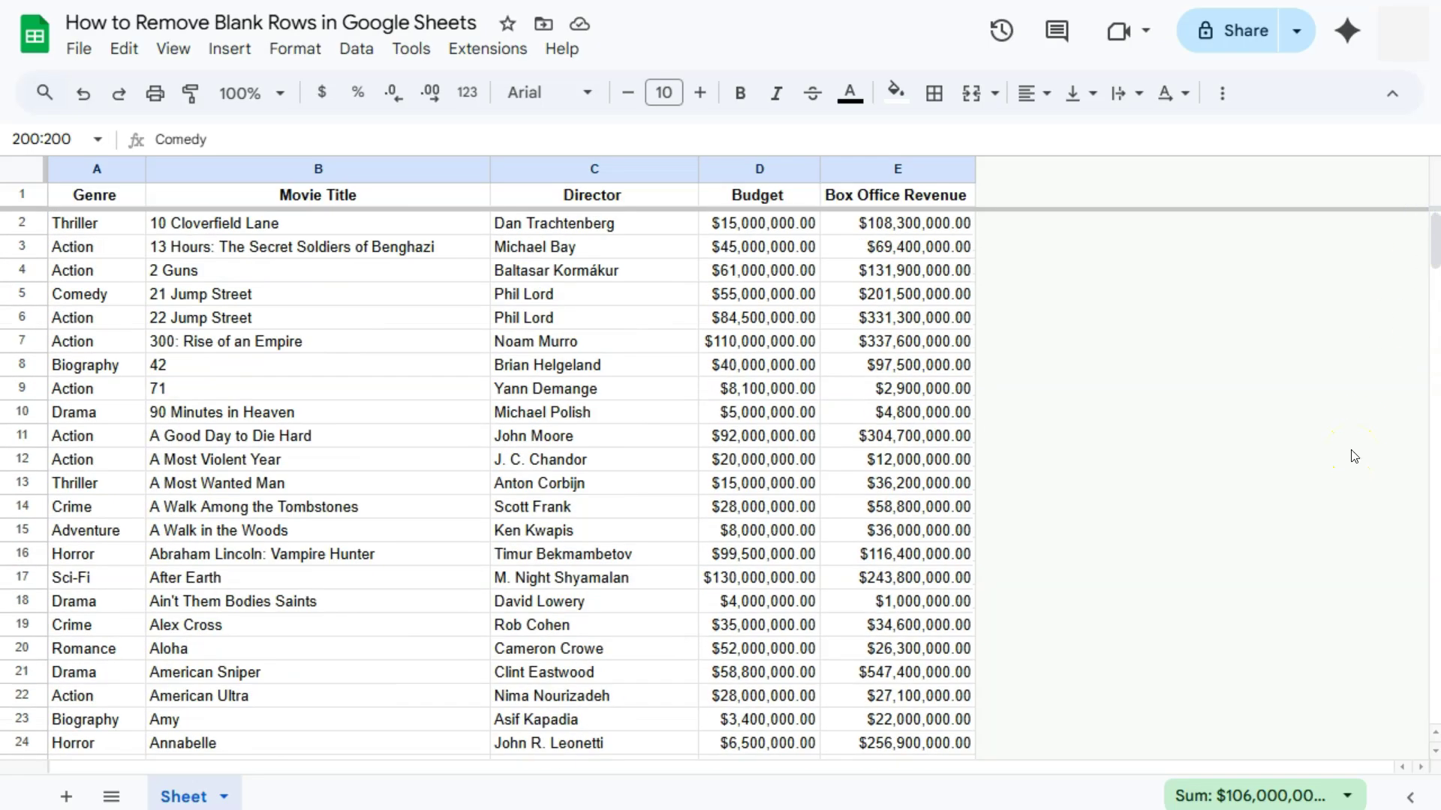
Step: Undo the deletion and sort to restore the genre groups, then select the Movie Title column
left_click(1348, 430)
left_click(84, 94)
left_click(84, 94)
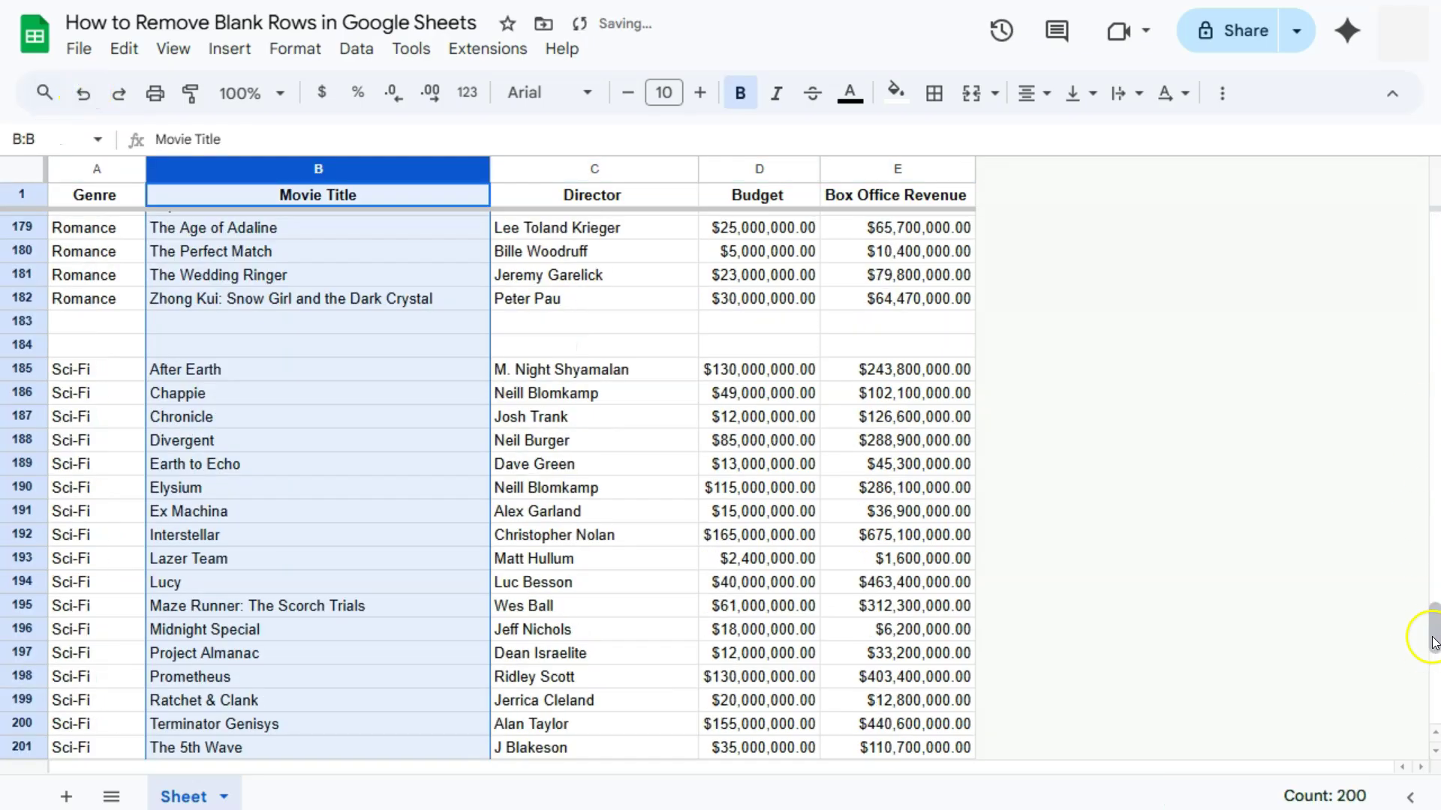
left_click_drag(1428, 633, 1422, 162)
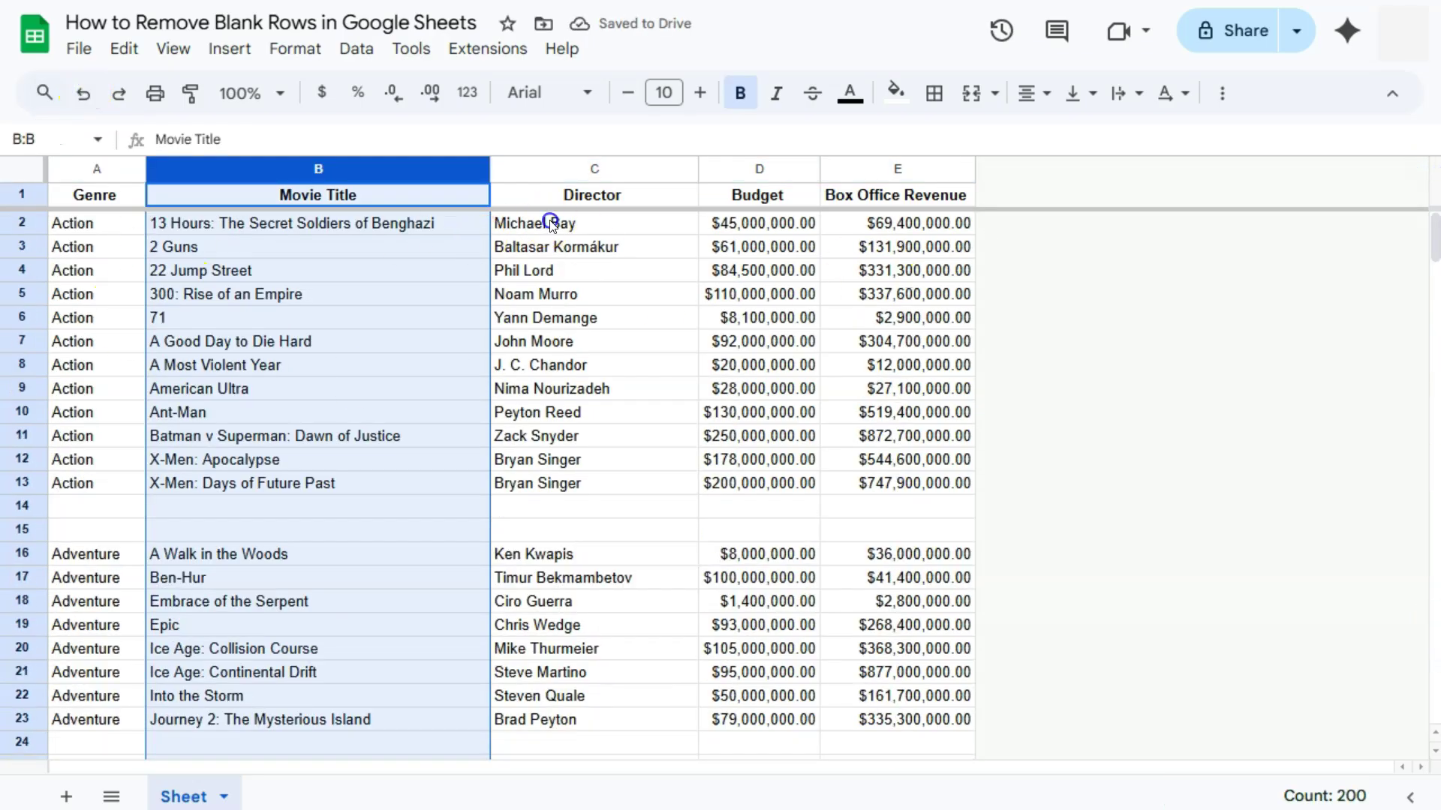
left_click(421, 223)
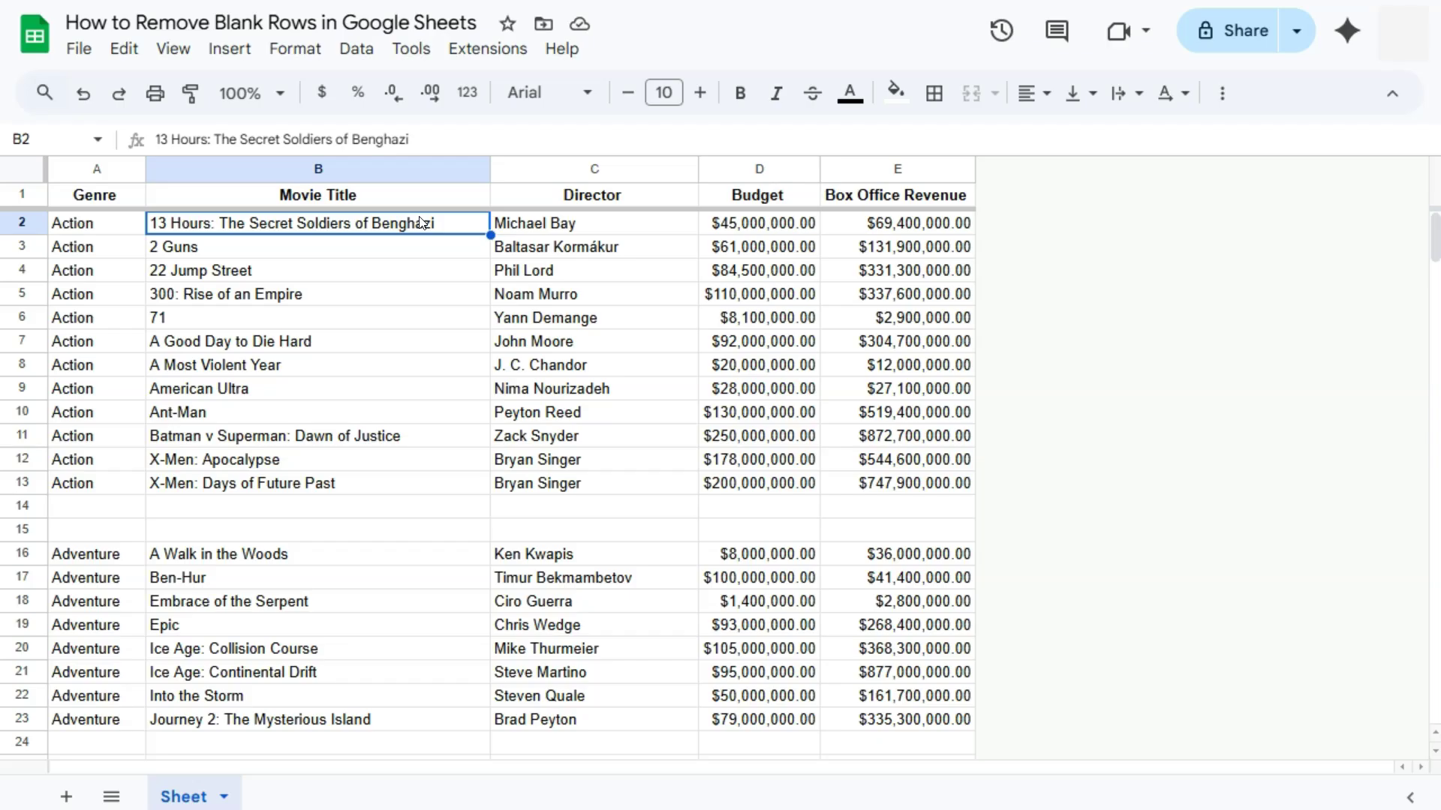
left_click(419, 215)
key("ctrl+space")
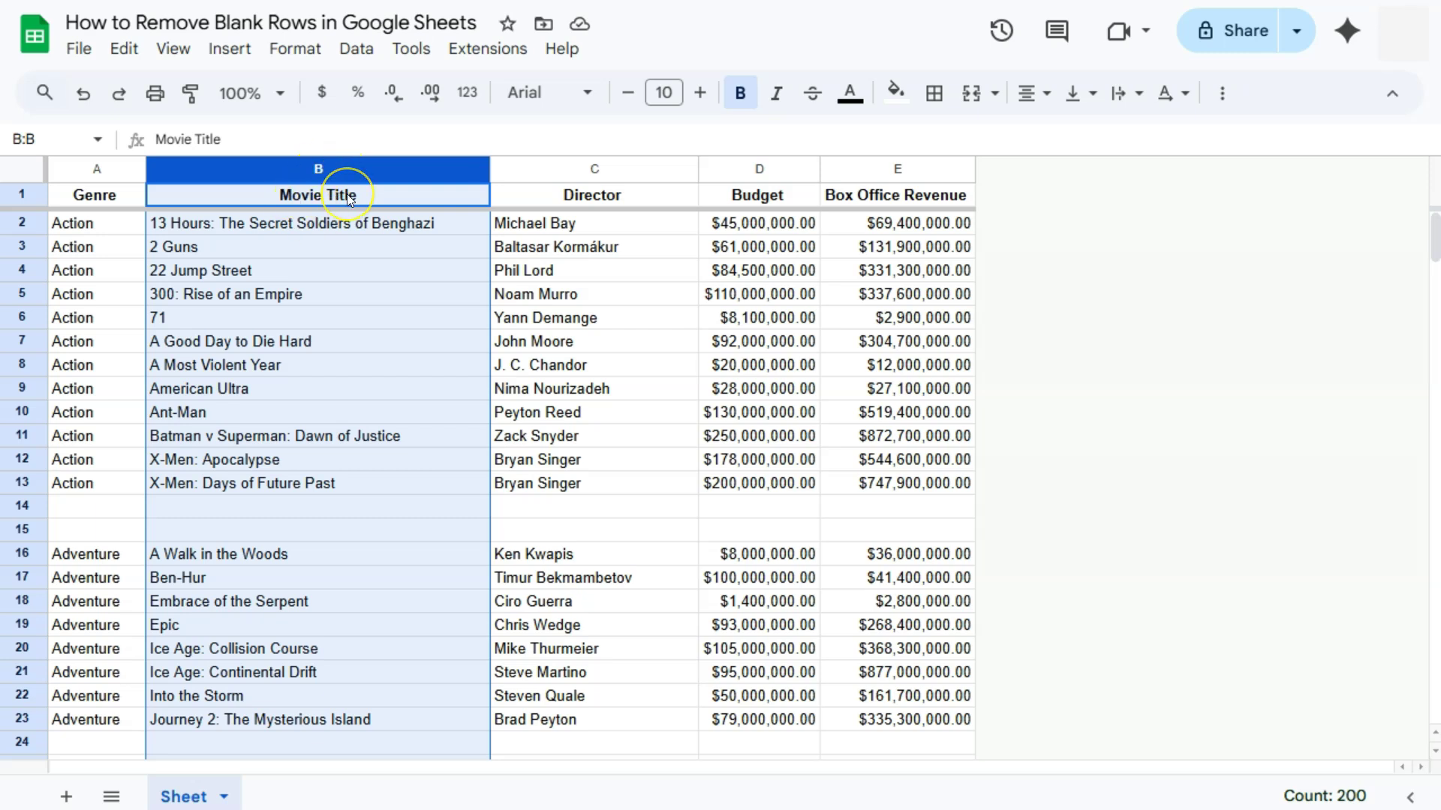
Step: Add a filter to Movie Title showing only (Blanks) rows
left_click(355, 48)
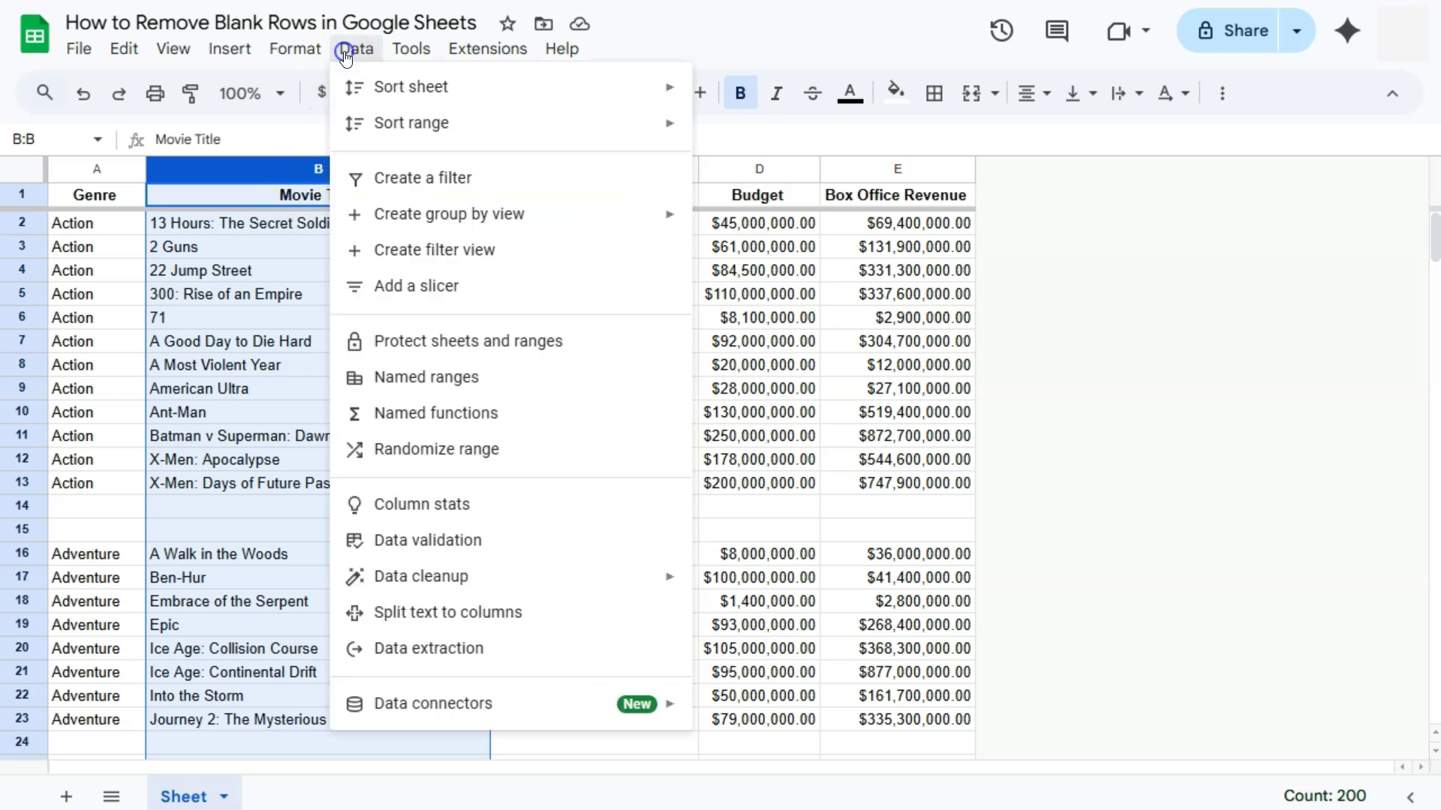
left_click(408, 179)
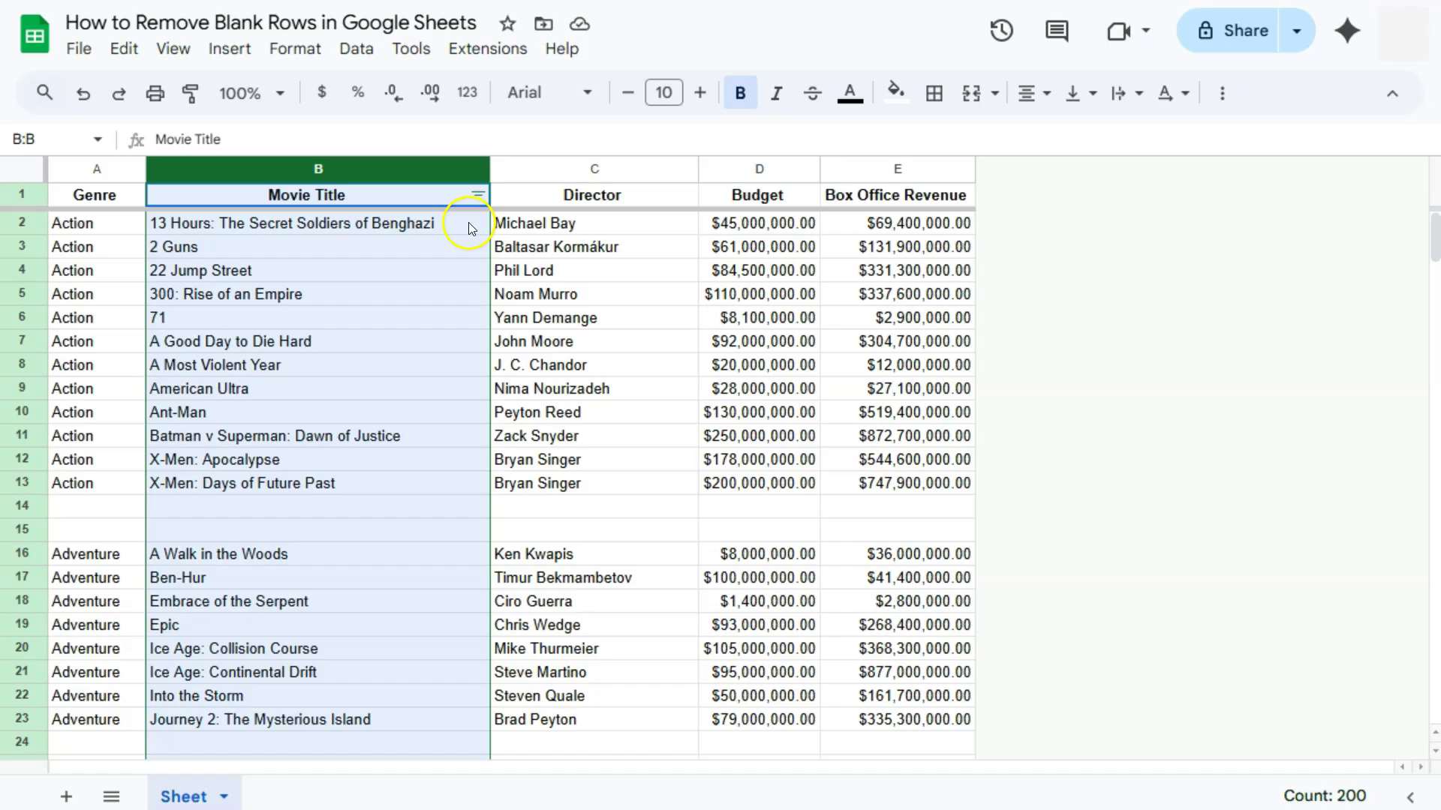
left_click(478, 196)
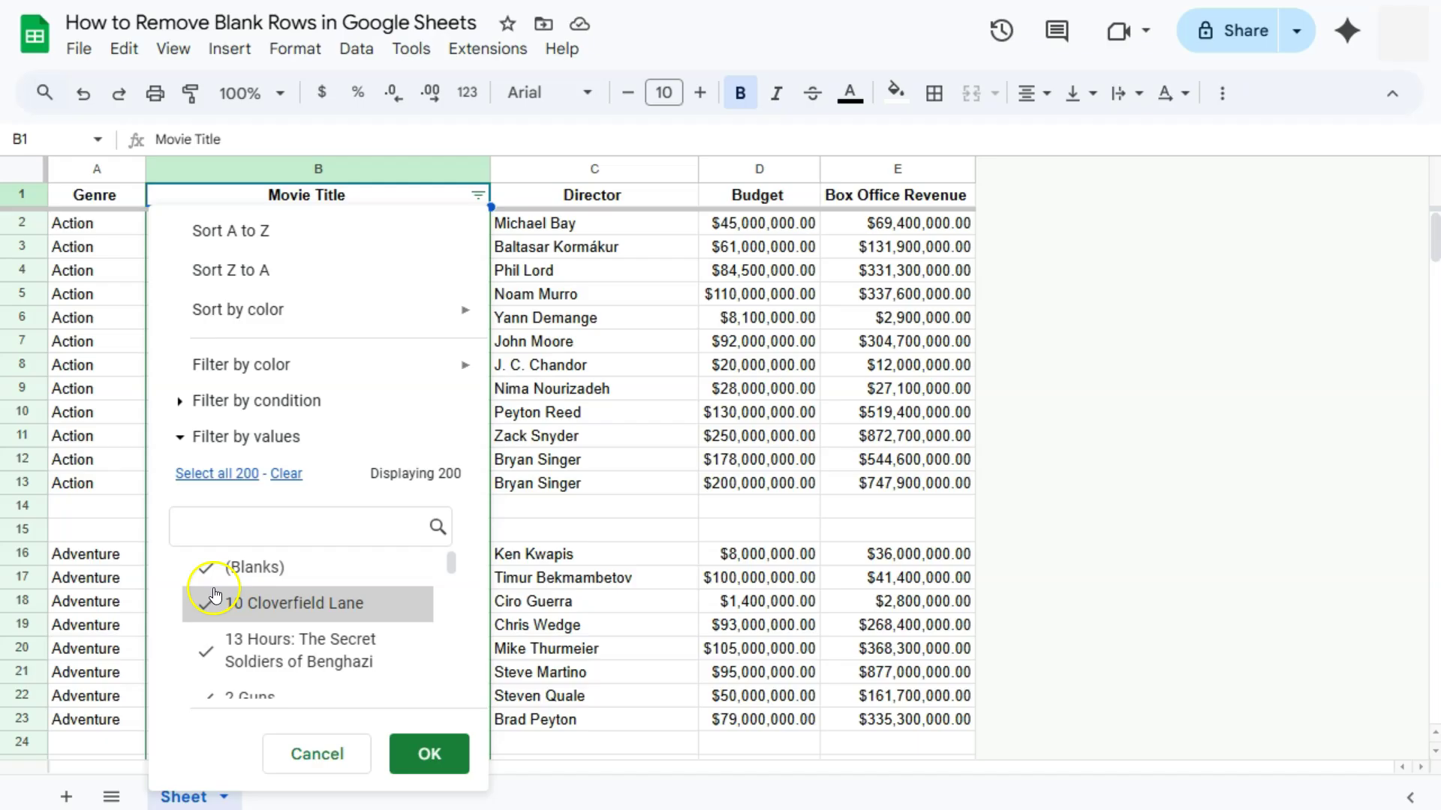
left_click(283, 475)
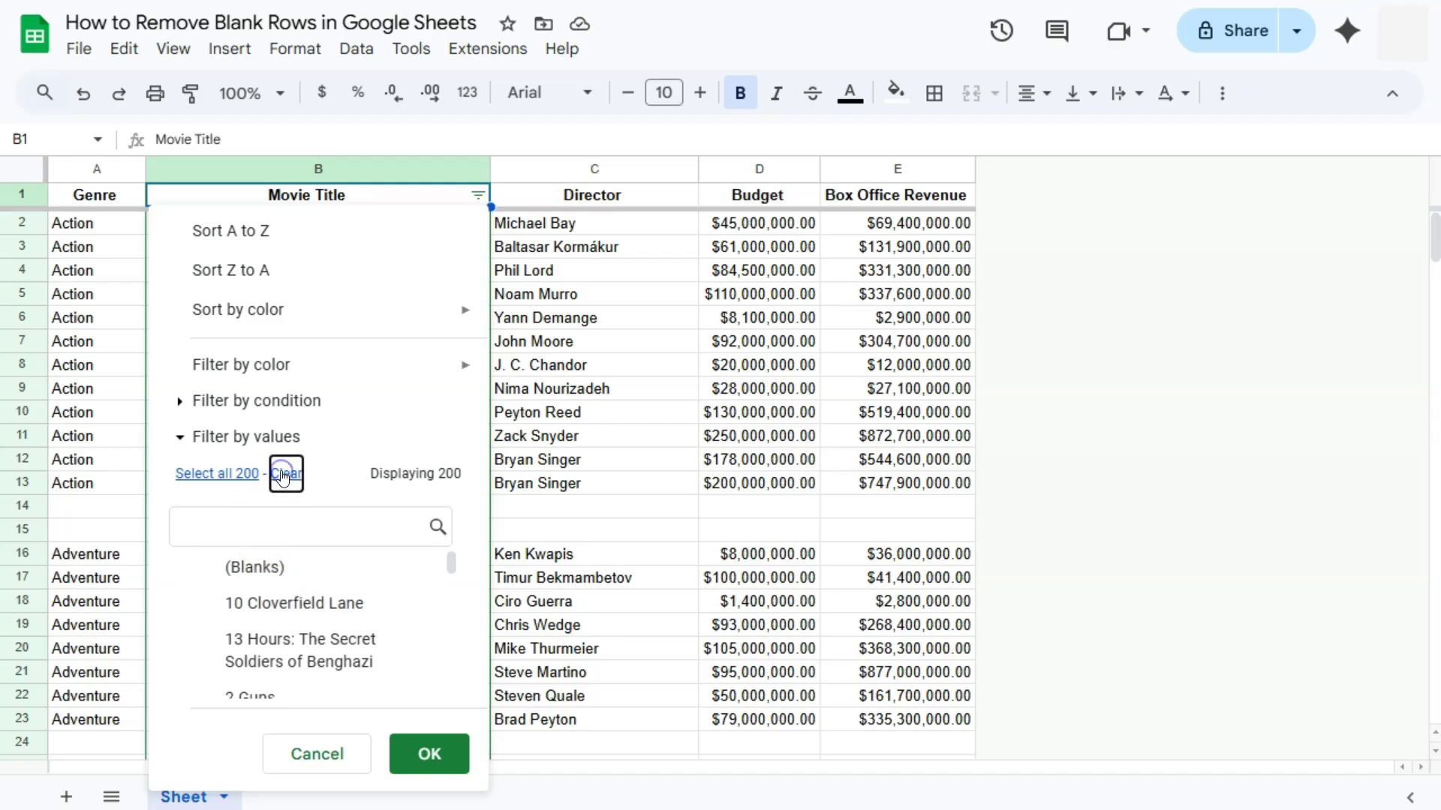
left_click(258, 568)
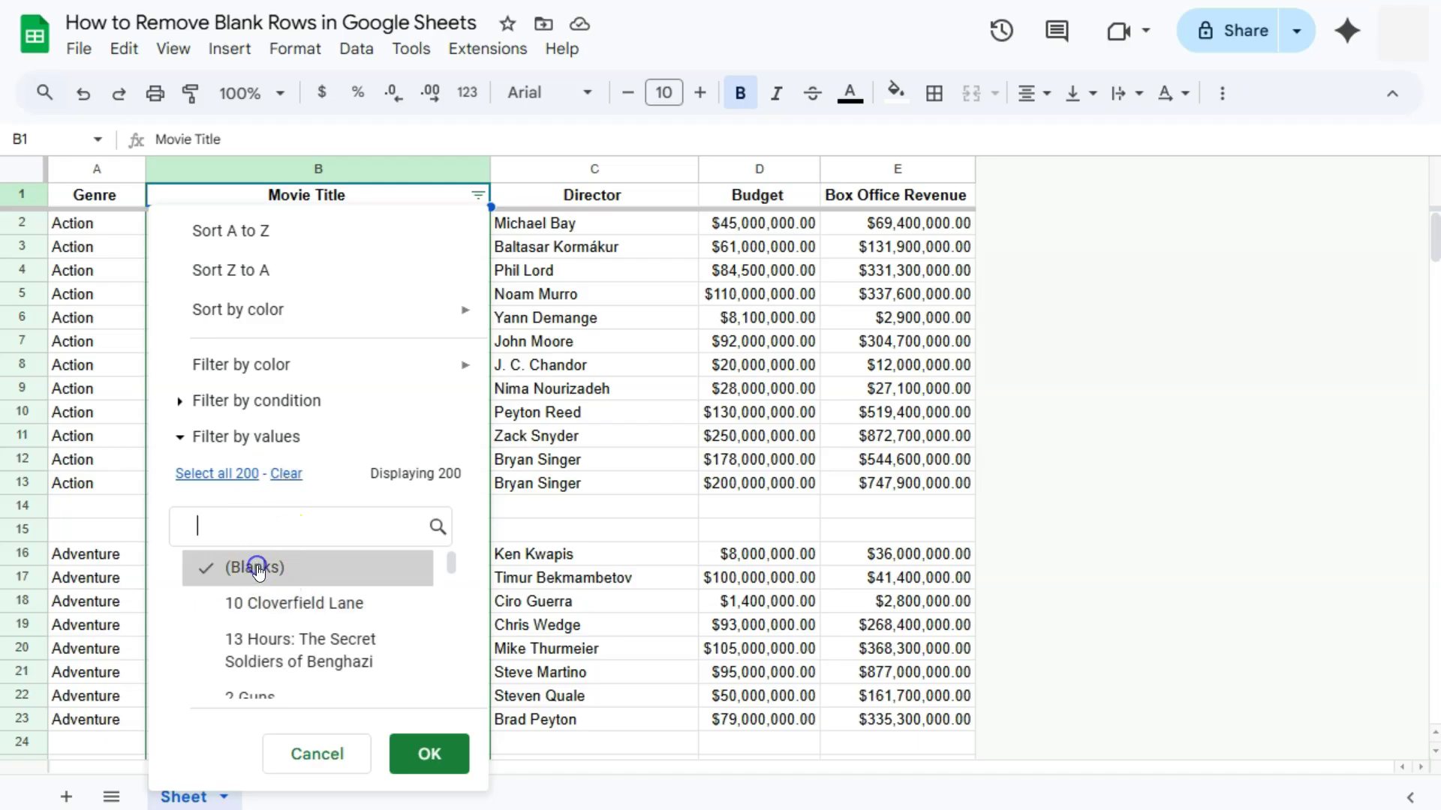
left_click(409, 747)
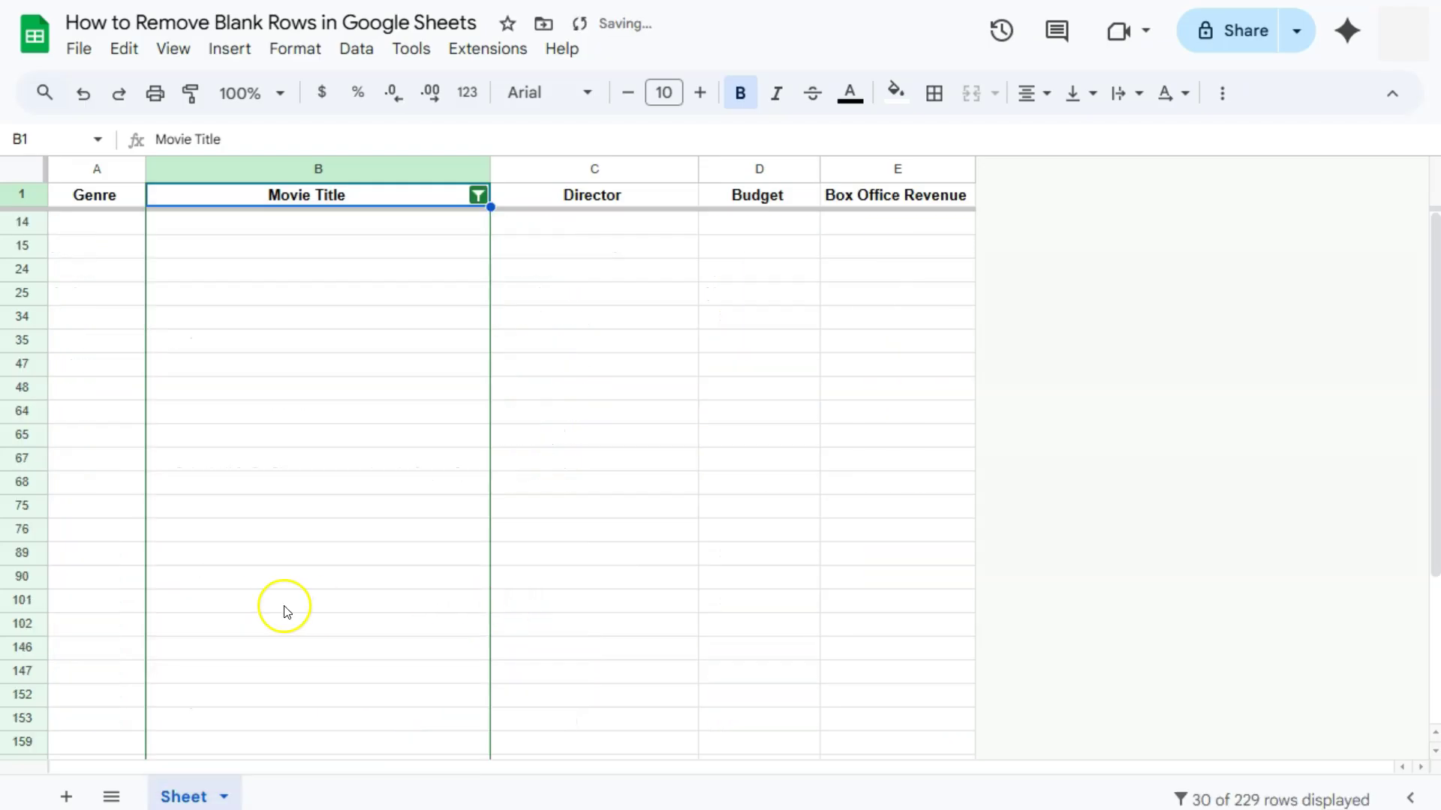
Step: Delete the 30 filtered blank rows, from row 14 through row 214
scroll(283, 608, "down", 3)
scroll(283, 608, "up", 3)
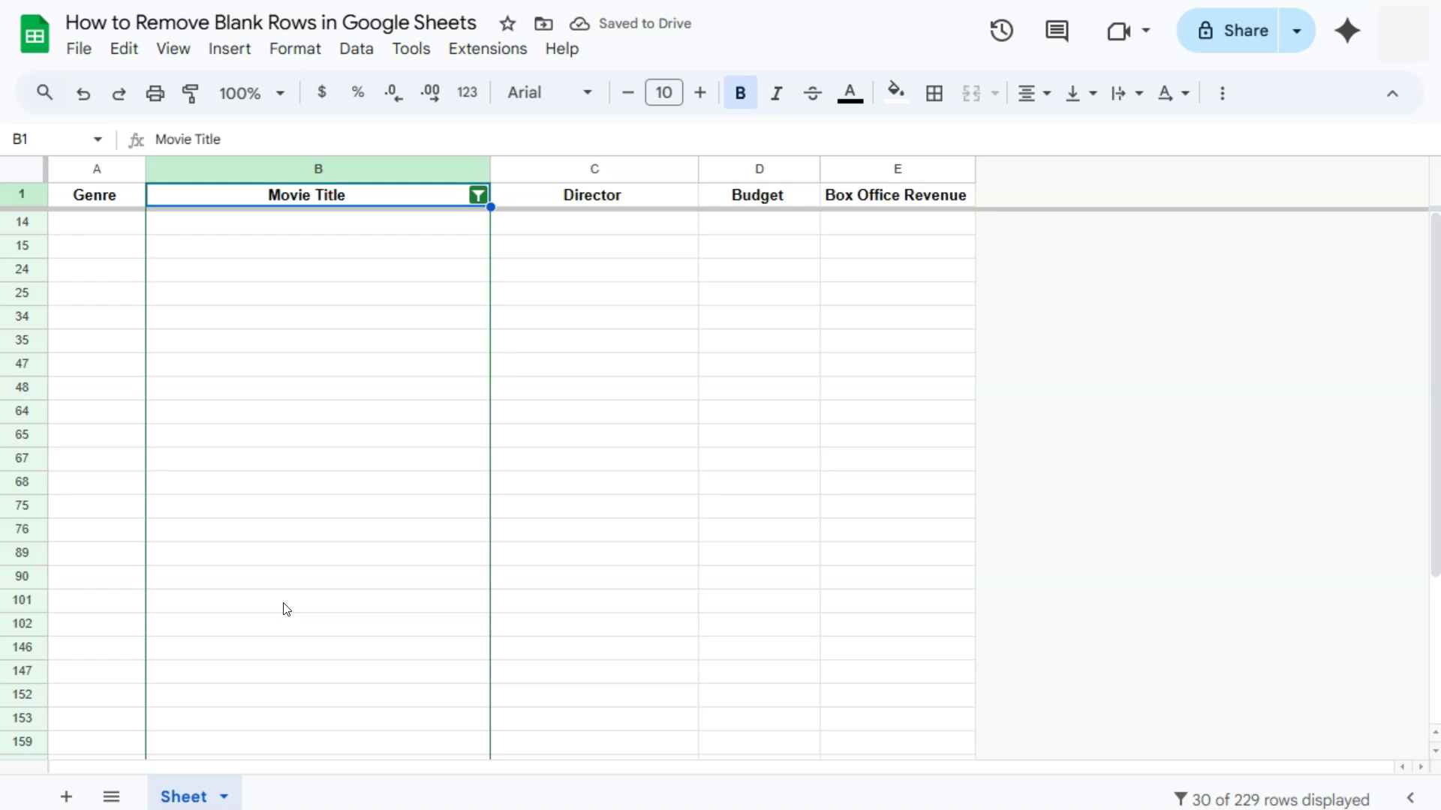
left_click(21, 219)
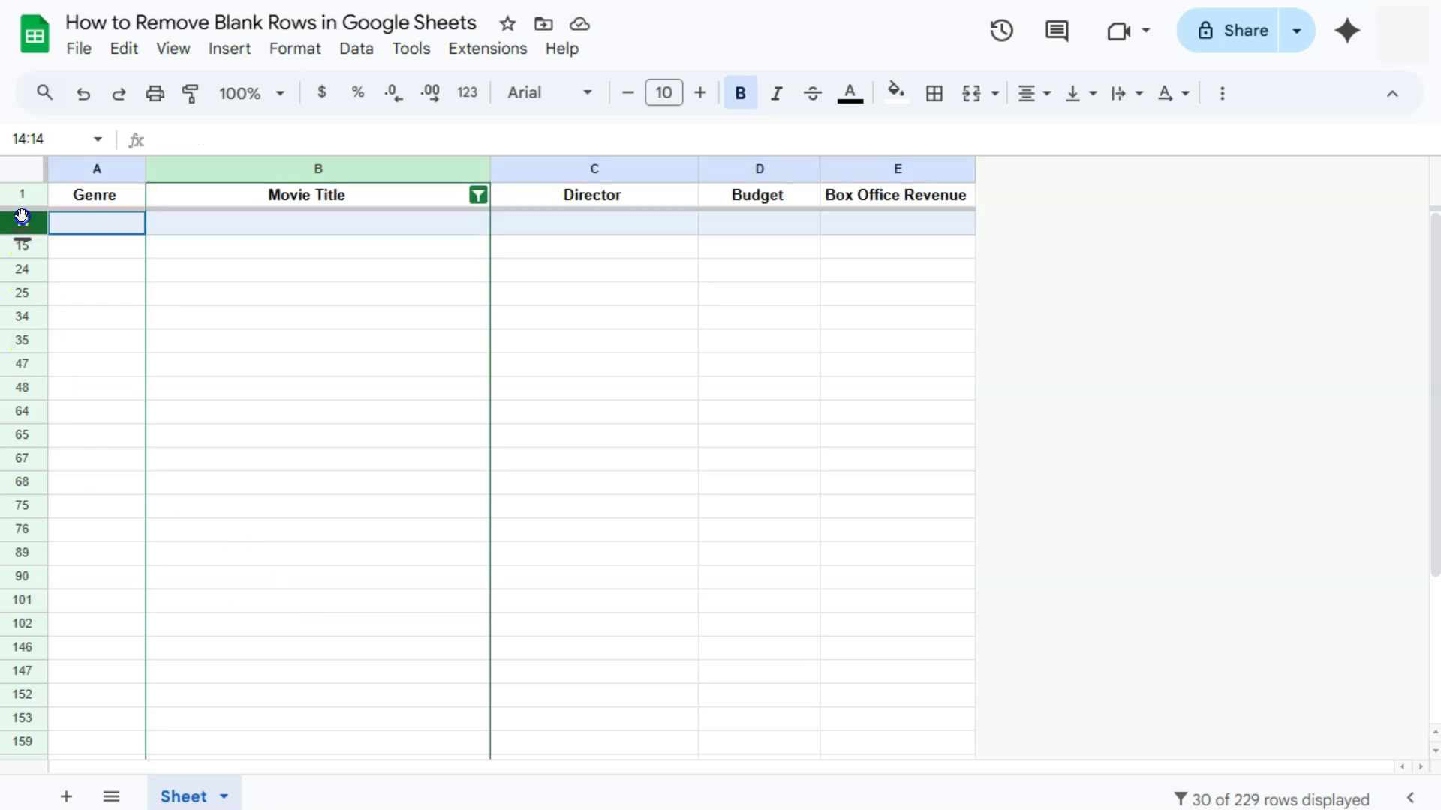
left_click_drag(22, 217, 26, 696)
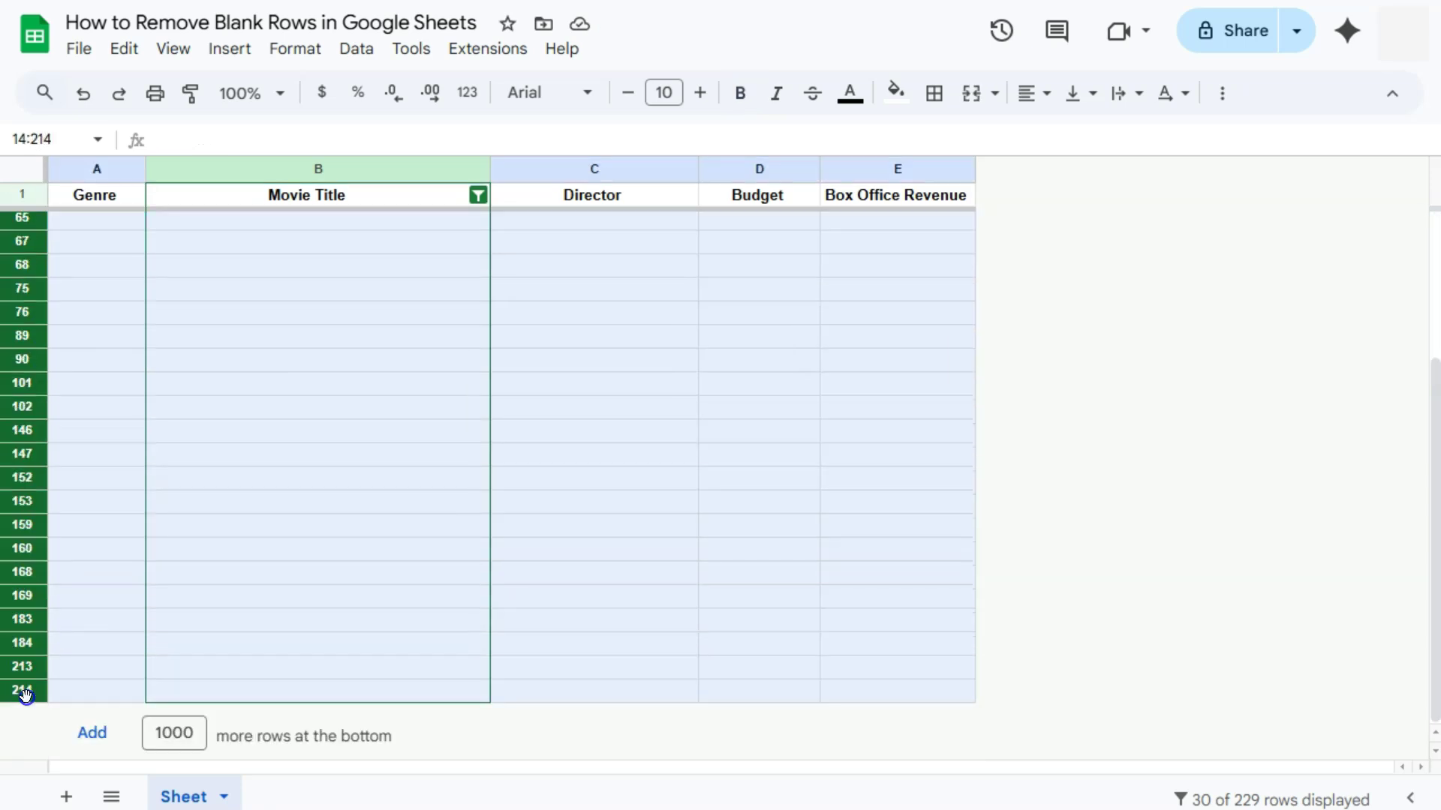
right_click(85, 544)
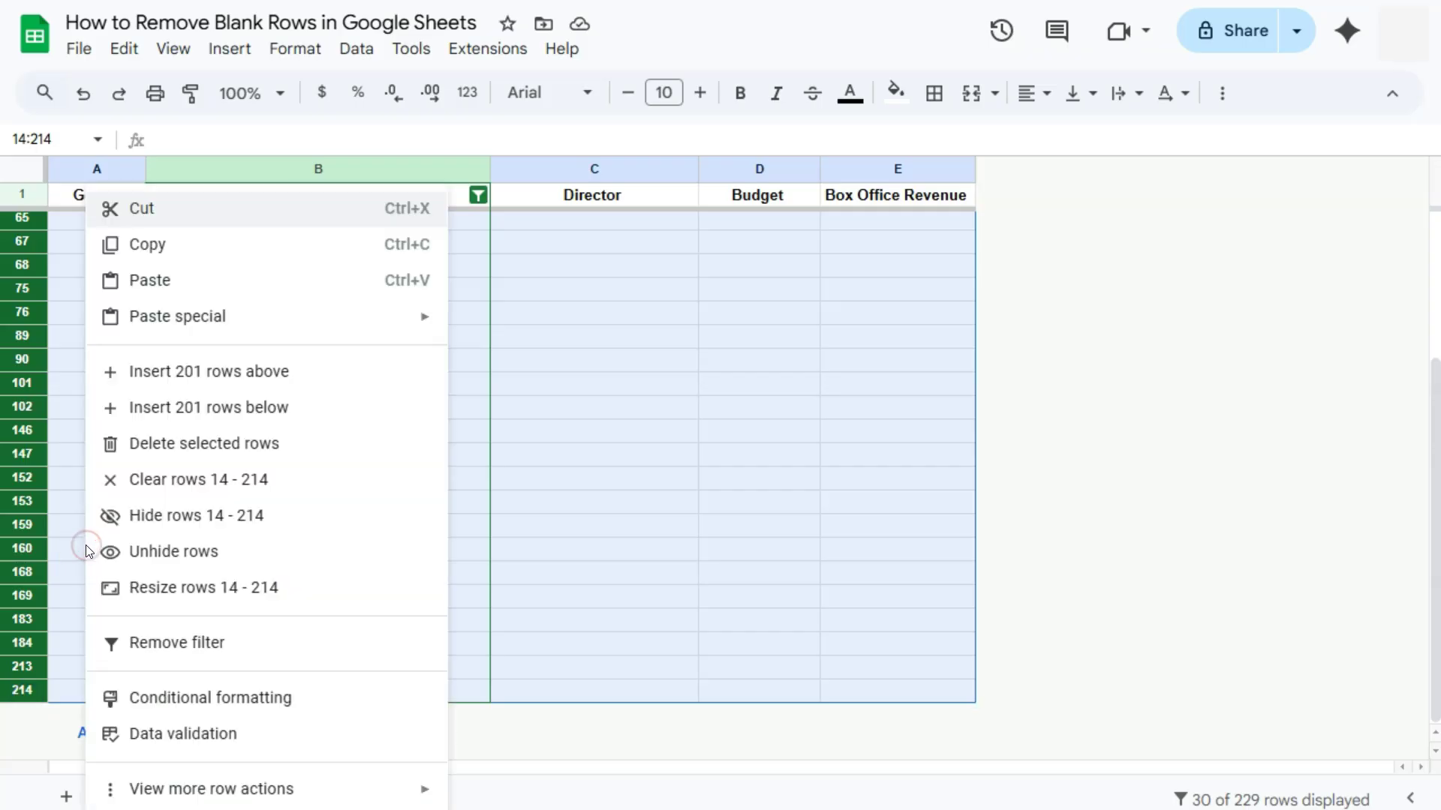
left_click(164, 447)
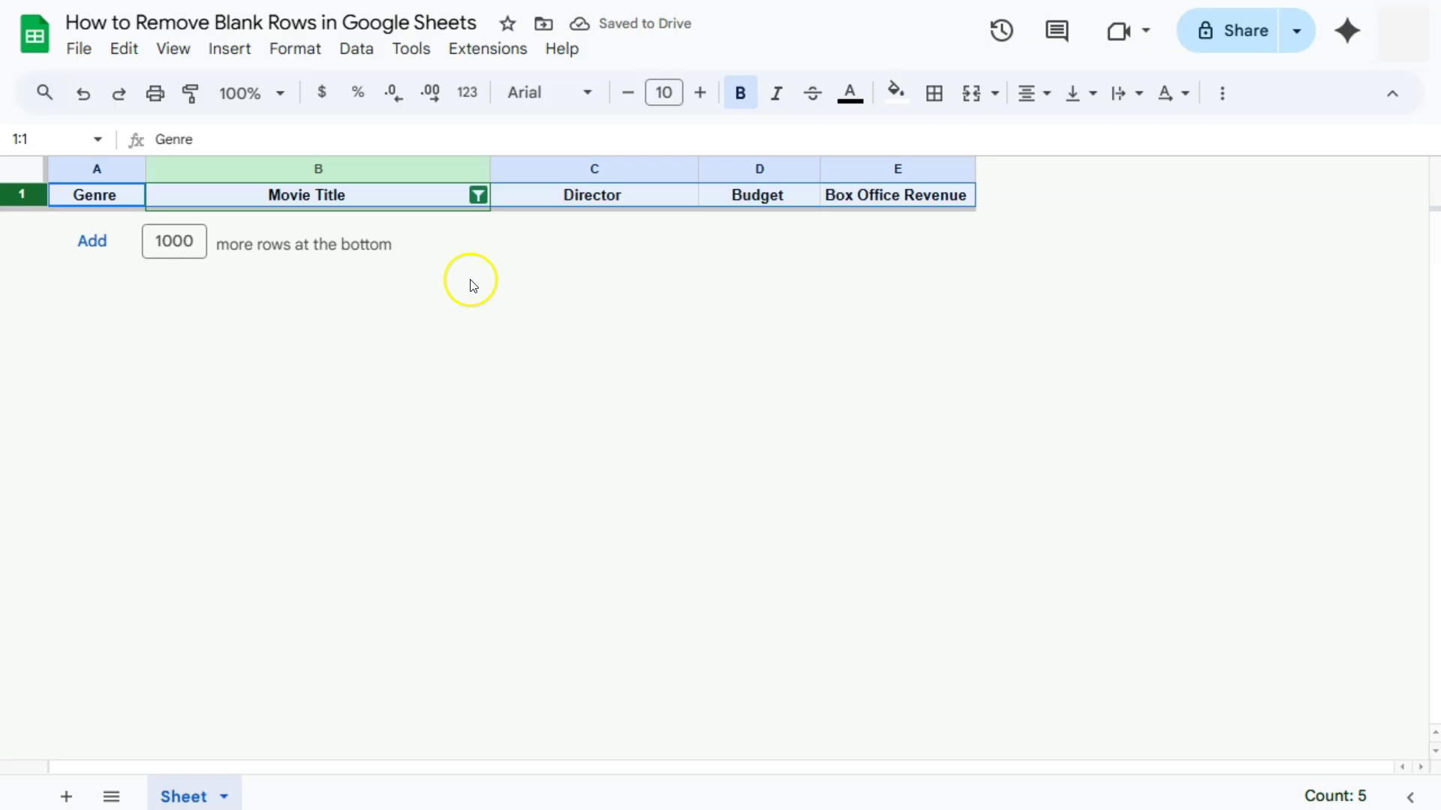
Step: Set the Movie Title filter to include all 199 title values
left_click(482, 196)
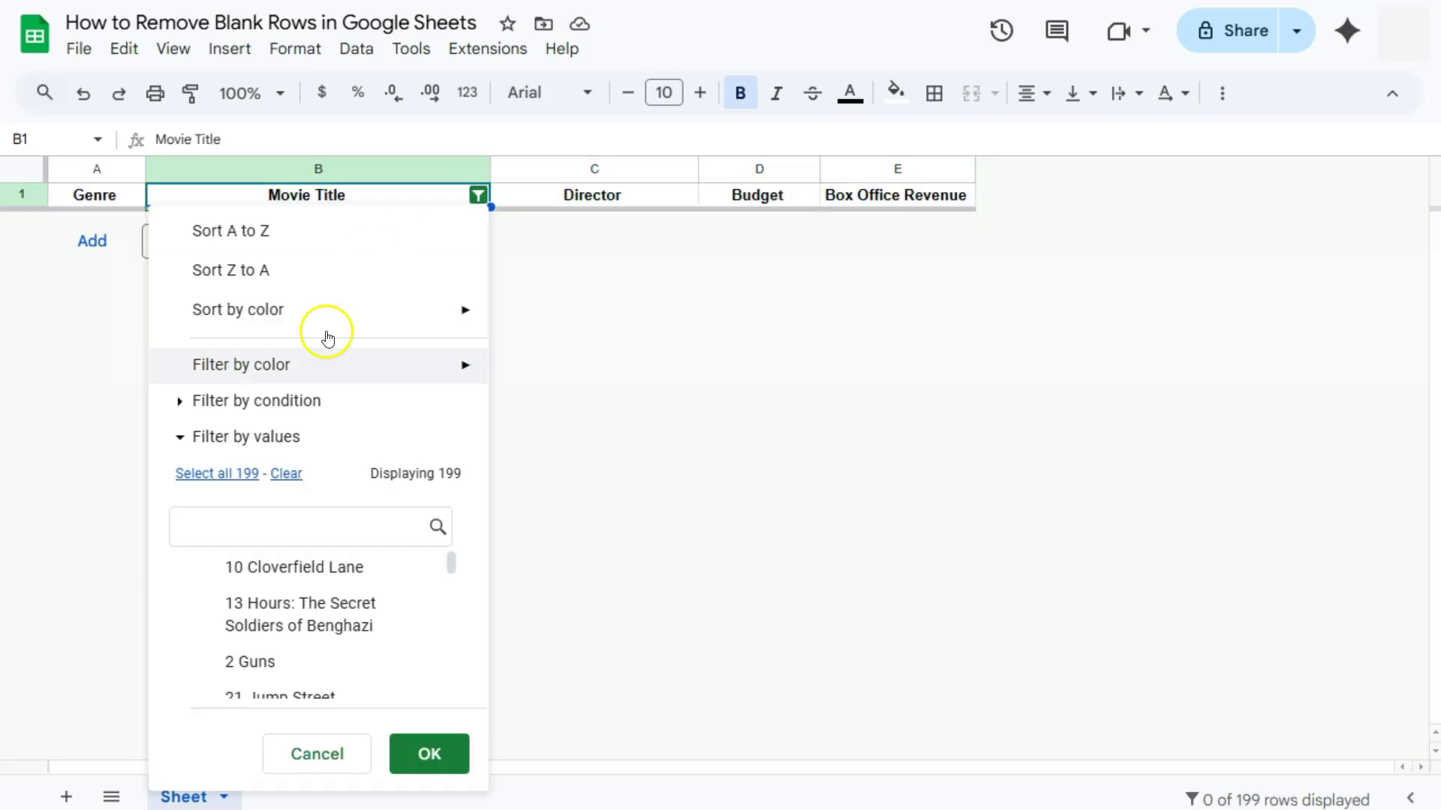
left_click(241, 472)
left_click(412, 754)
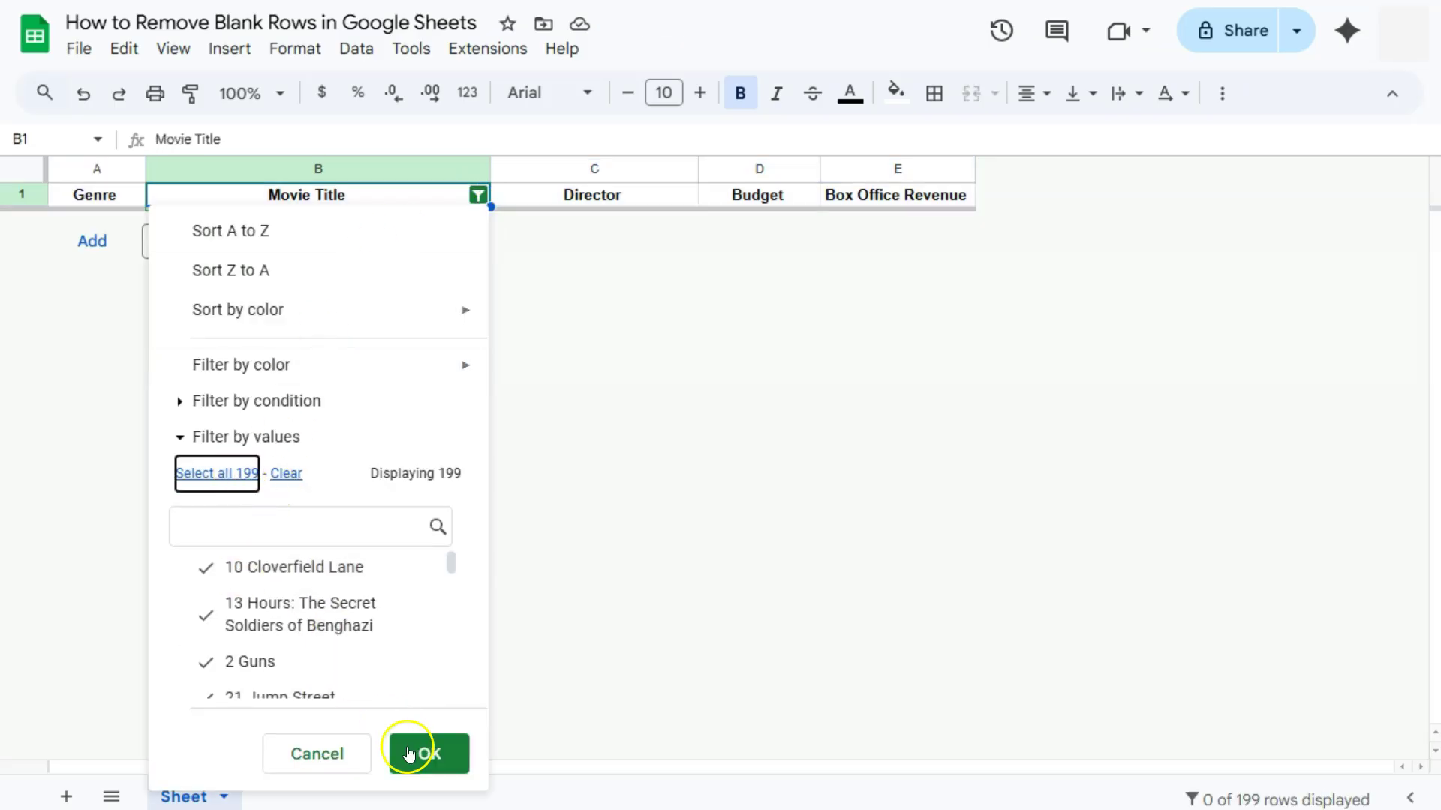